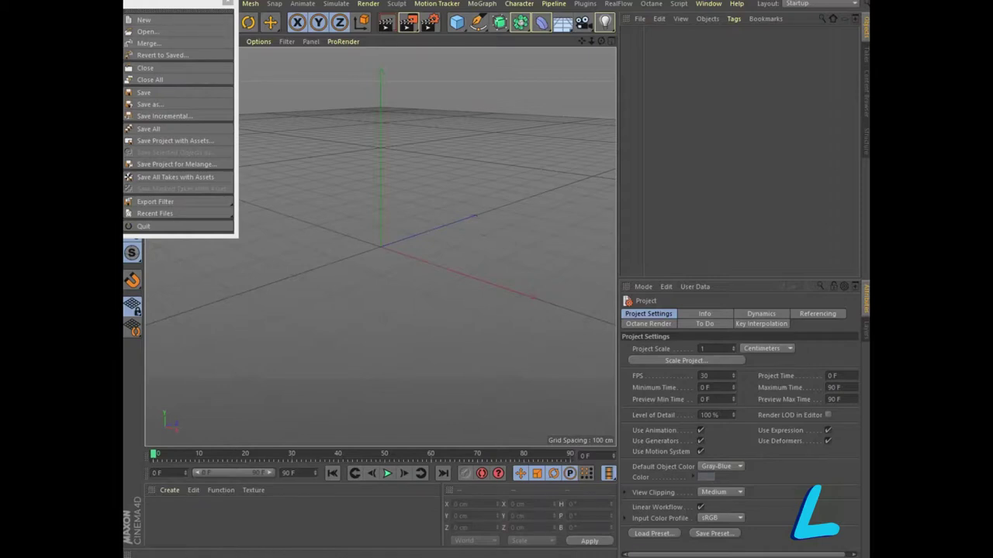
Add a cylinder with 133 cm radius and 357 cm height, and duplicate it as Cylinder.1.
{"action": "key", "text": "Escape"}
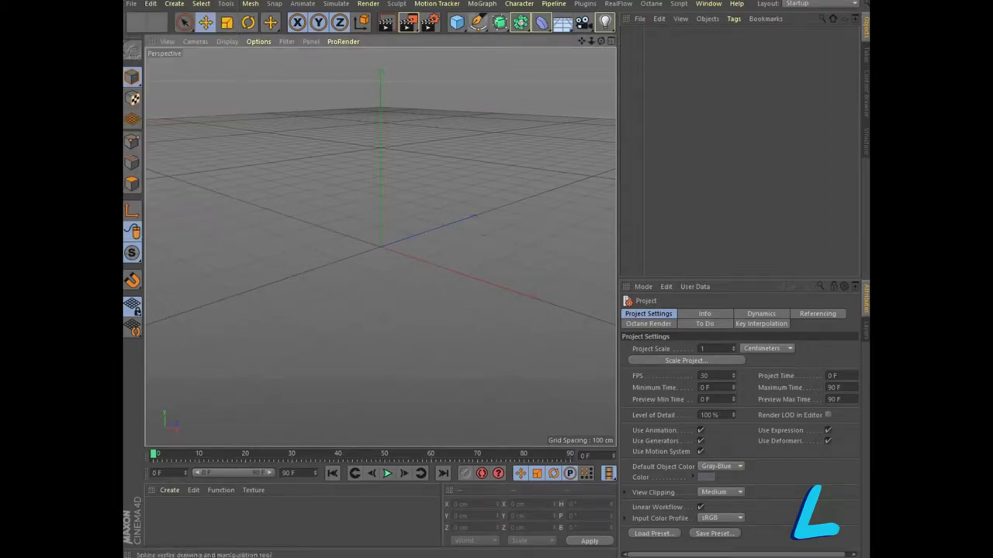
{"action": "left_click", "coordinate": [456, 21]}
{"action": "left_click", "coordinate": [692, 39]}
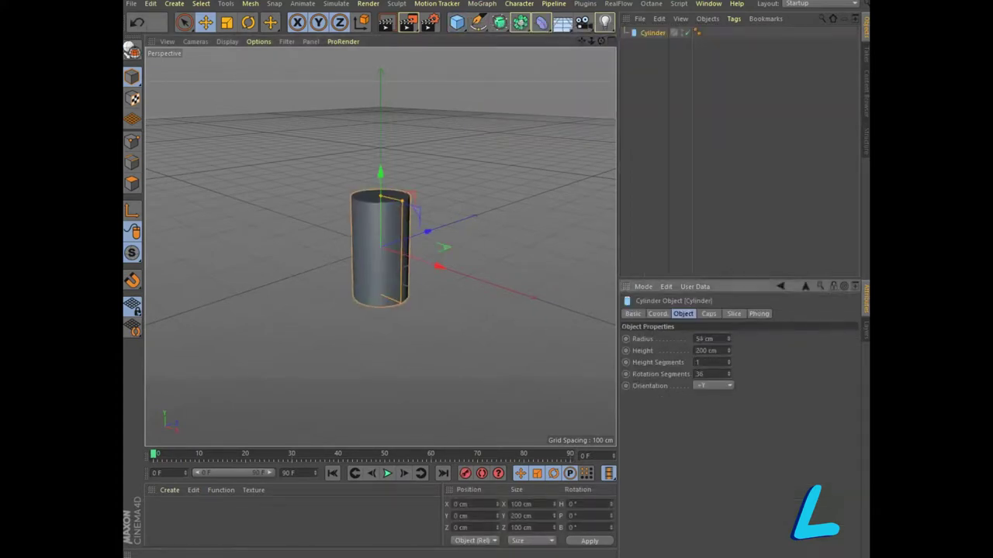
{"action": "left_click_drag", "start_coordinate": [728, 339], "coordinate": [728, 310]}
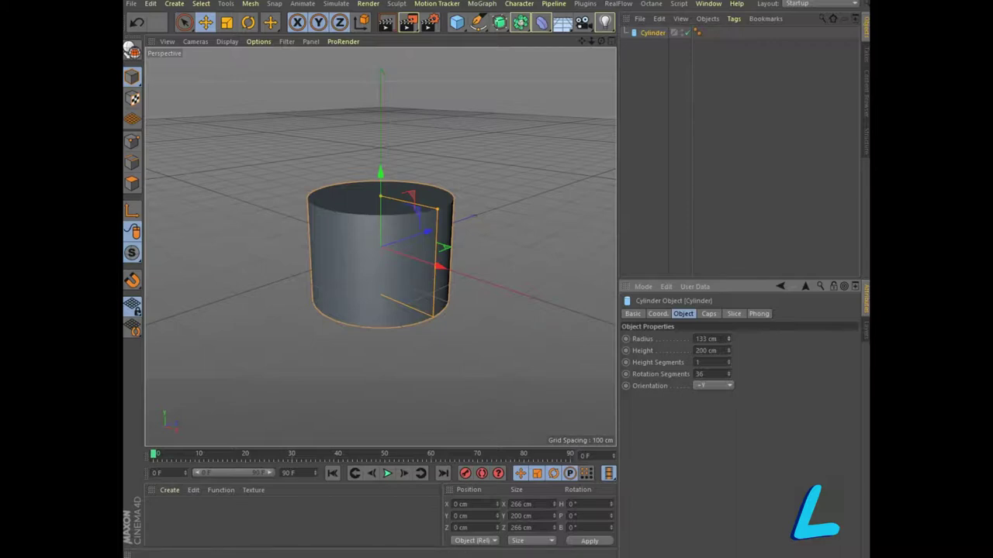
{"action": "left_click_drag", "start_coordinate": [380, 196], "coordinate": [380, 153]}
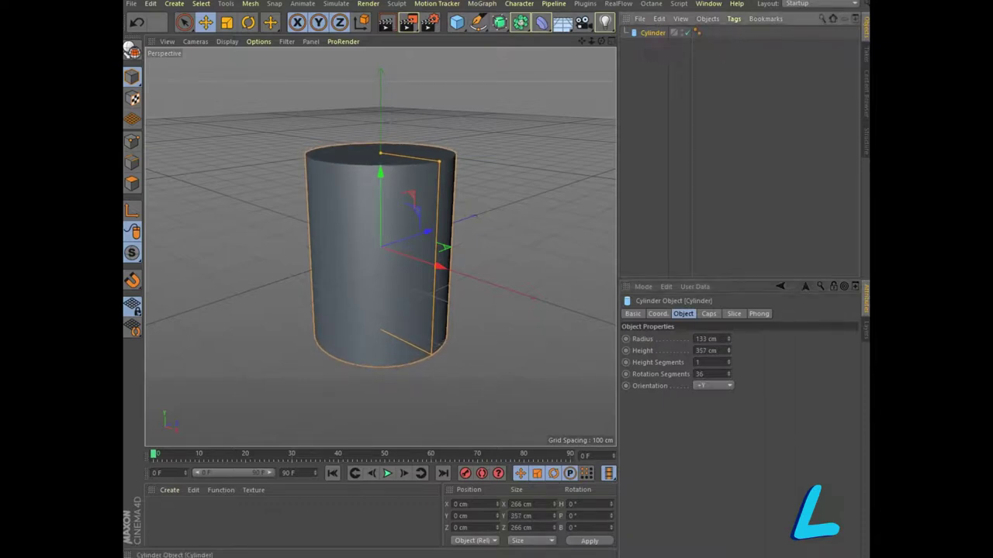
{"action": "left_click_drag", "start_coordinate": [651, 32], "coordinate": [651, 45], "text": "ctrl"}
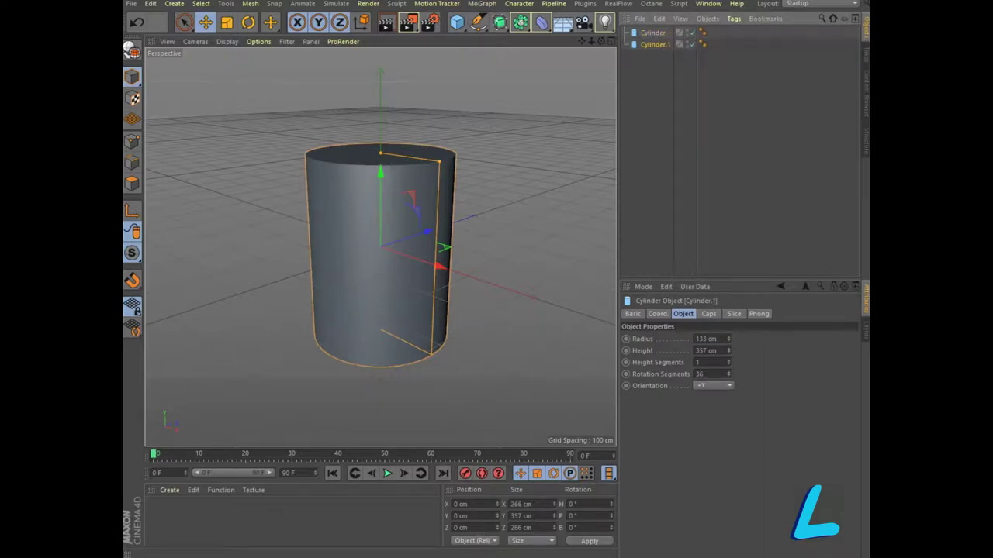
Shrink Cylinder.1's radius and place both cylinders inside a new Boole object.
{"action": "left_click_drag", "start_coordinate": [728, 339], "coordinate": [729, 355]}
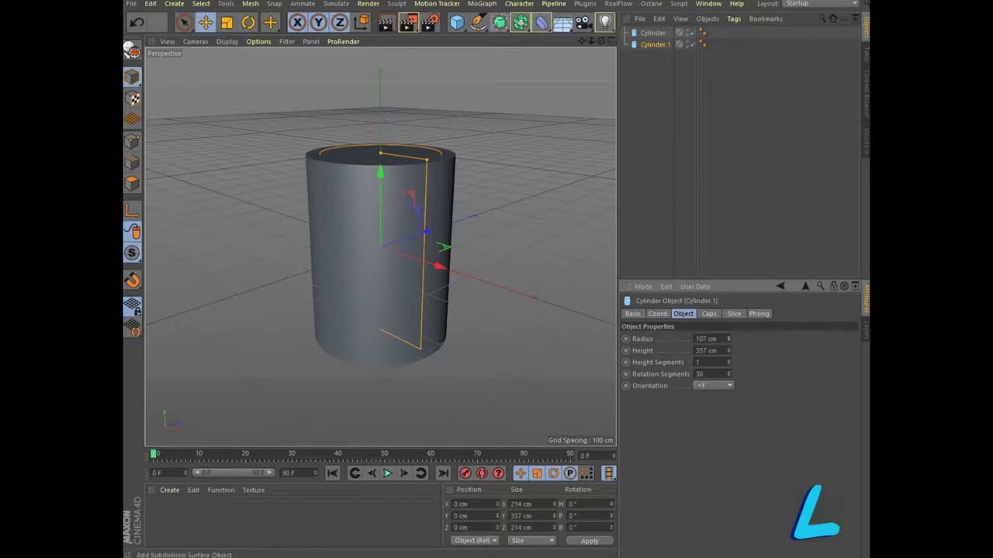
{"action": "left_click", "coordinate": [519, 22]}
{"action": "left_click", "coordinate": [743, 38], "text": "alt"}
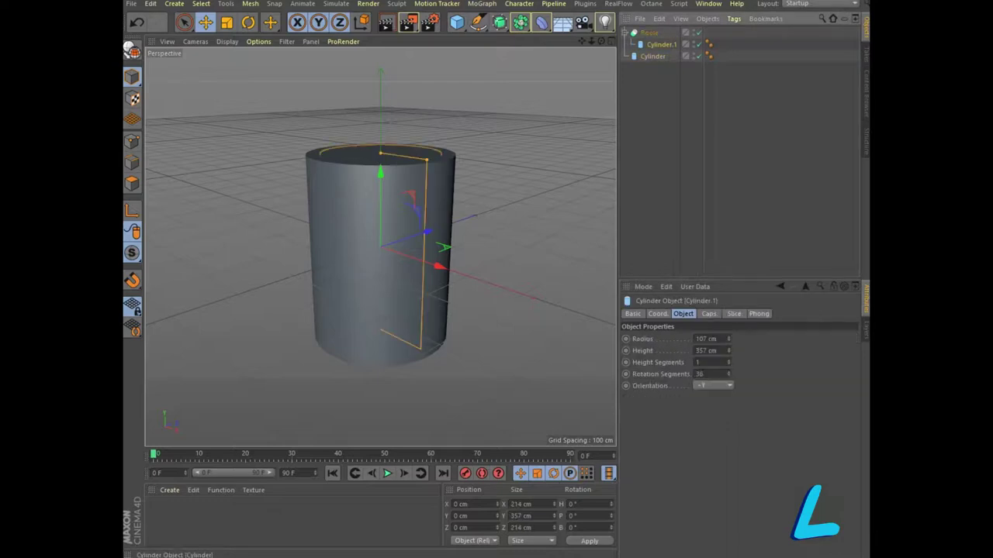
{"action": "left_click_drag", "start_coordinate": [652, 56], "coordinate": [649, 33]}
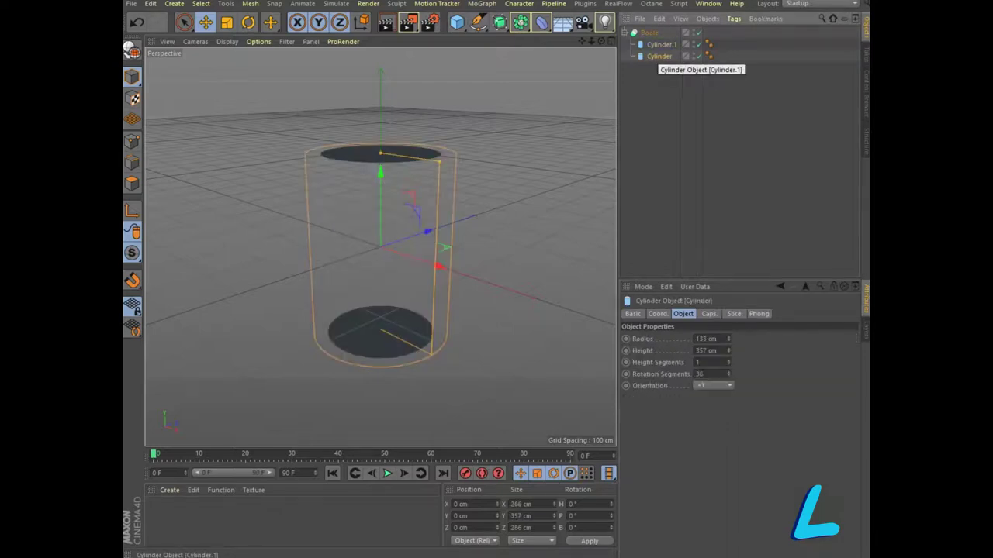
{"action": "left_click_drag", "start_coordinate": [659, 55], "coordinate": [659, 40]}
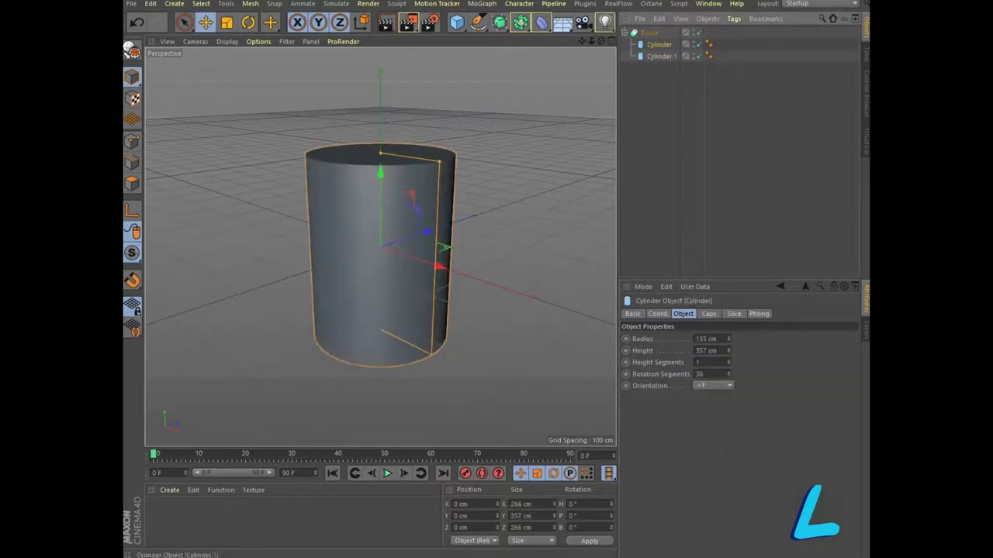
Set Cylinder.1's radius to 116 cm for thinner cup walls.
{"action": "left_click_drag", "start_coordinate": [380, 294], "coordinate": [393, 157], "text": "alt"}
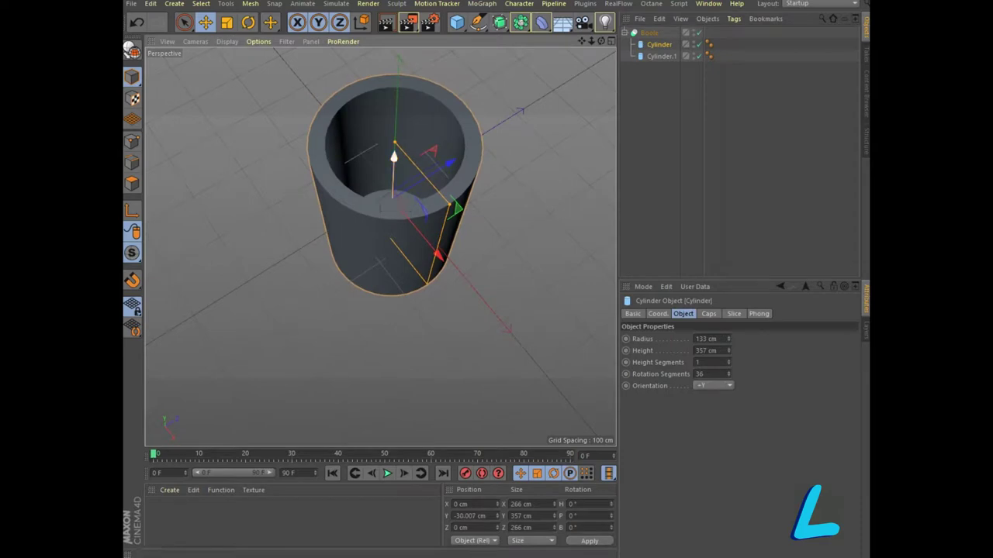
{"action": "left_click_drag", "start_coordinate": [394, 158], "coordinate": [380, 247], "text": "alt"}
{"action": "left_click", "coordinate": [660, 55]}
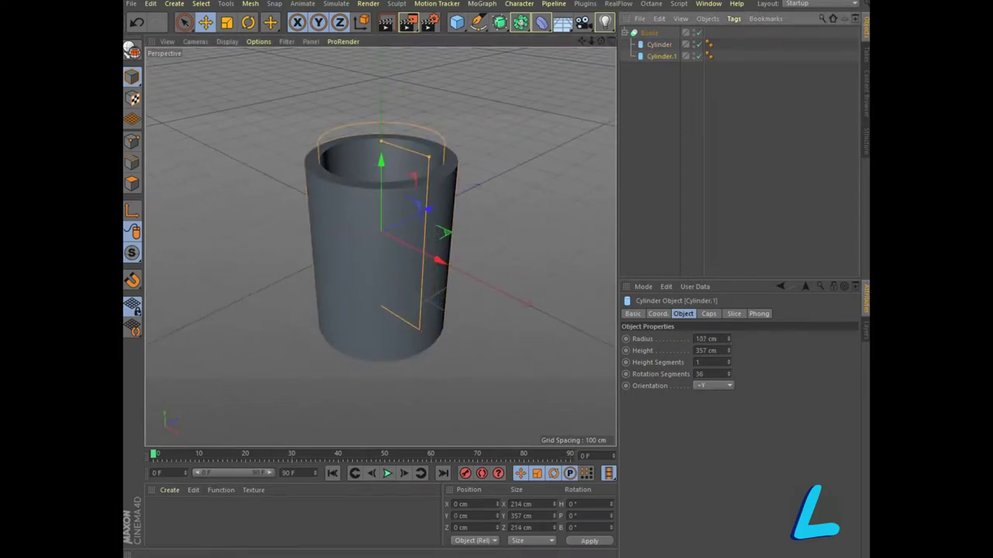
{"action": "left_click_drag", "start_coordinate": [728, 339], "coordinate": [728, 334]}
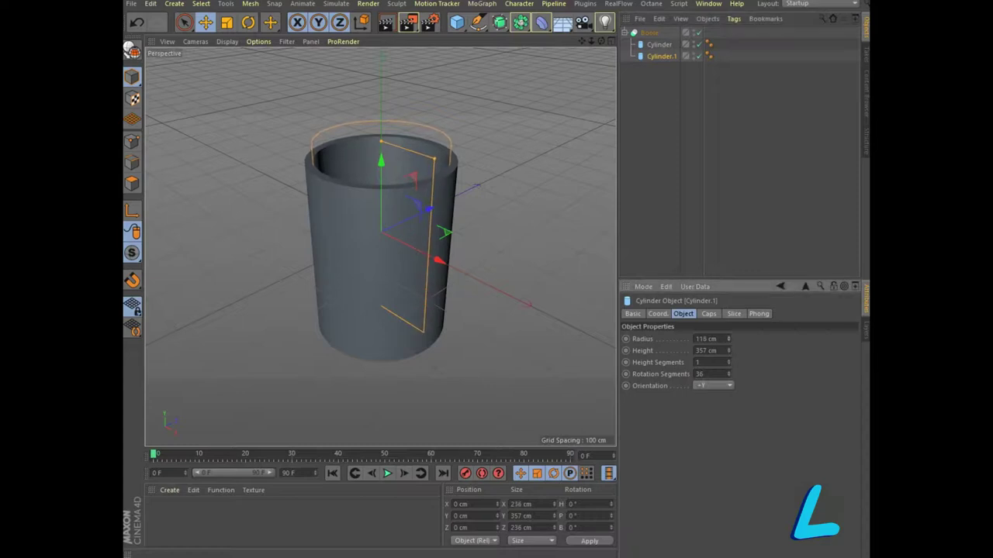
{"action": "left_click", "coordinate": [648, 33]}
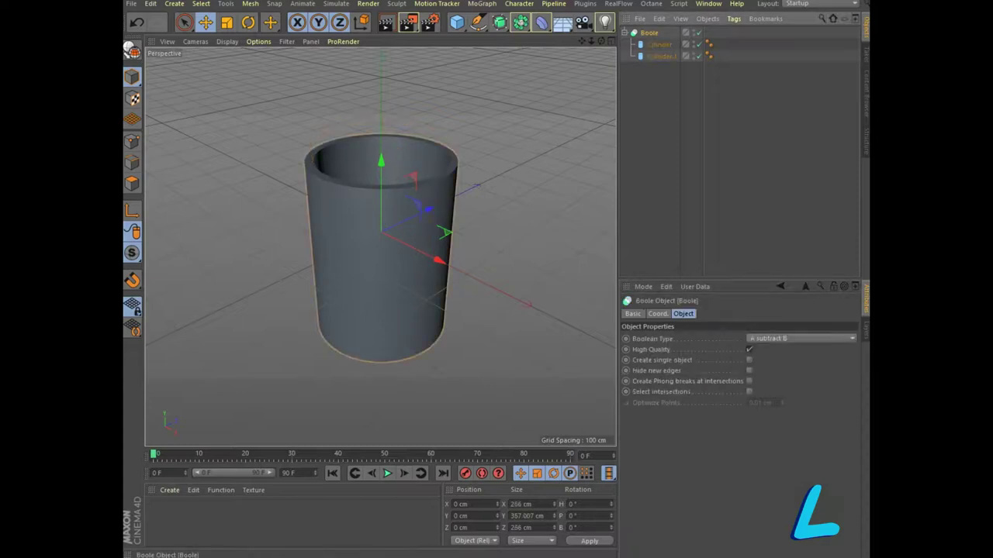
Make the Boole editable and merge it with its children into one polygon object, Boole.1.
{"action": "left_click", "coordinate": [133, 50]}
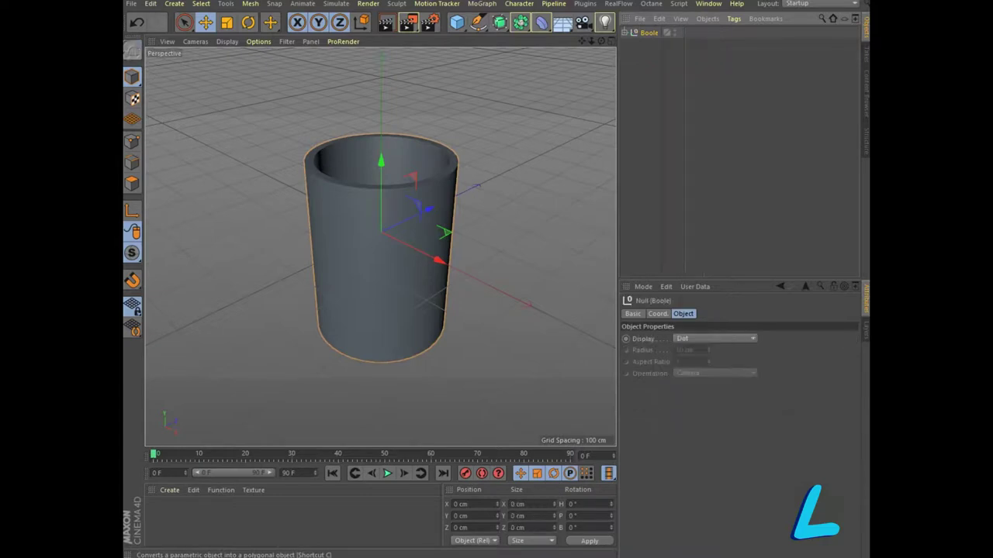
{"action": "right_click", "coordinate": [641, 33]}
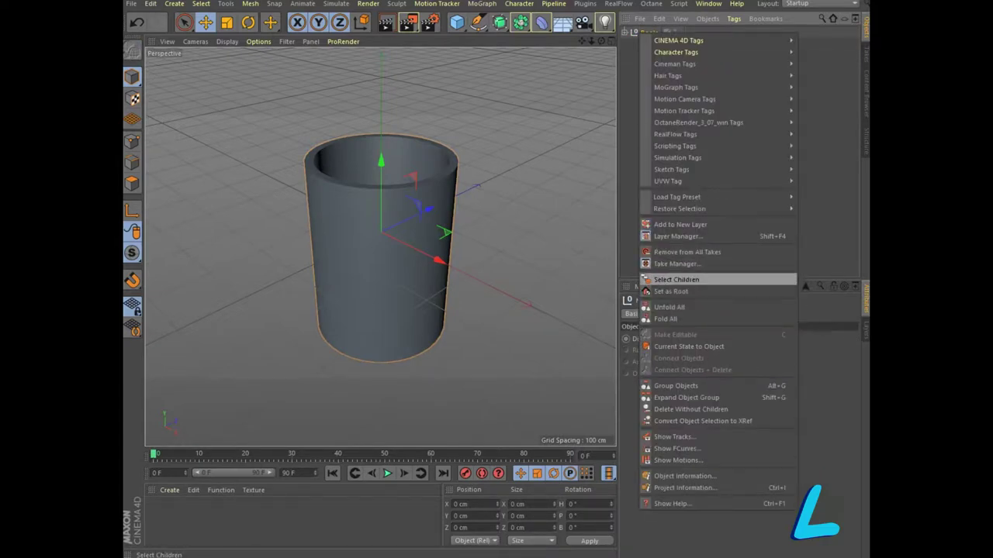
{"action": "left_click", "coordinate": [675, 279]}
{"action": "right_click", "coordinate": [644, 34]}
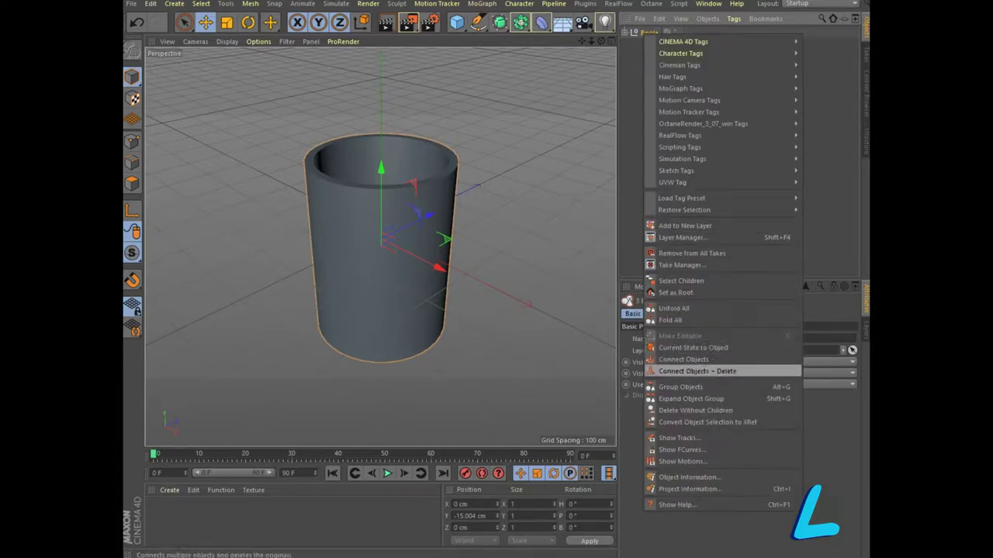
{"action": "left_click", "coordinate": [697, 370]}
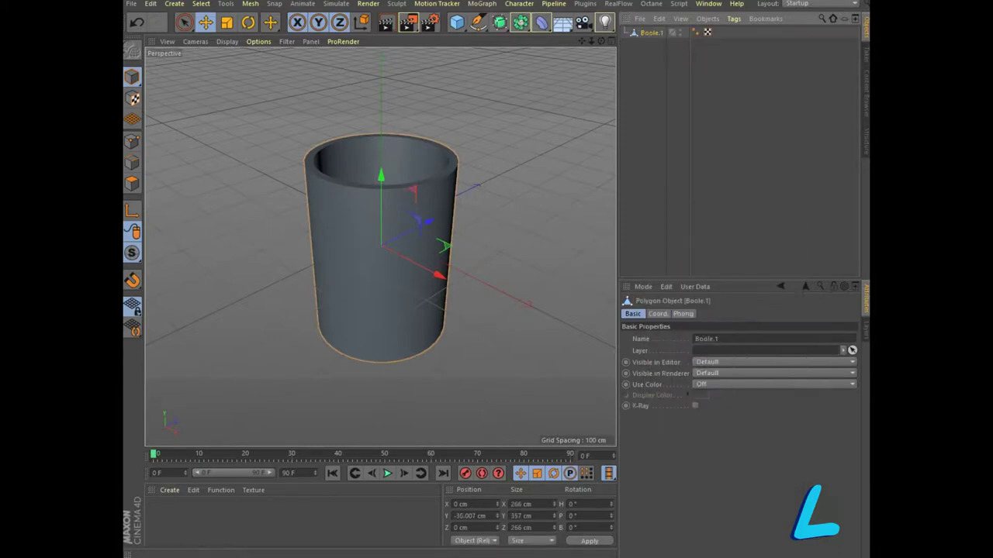
{"action": "left_click", "coordinate": [169, 490]}
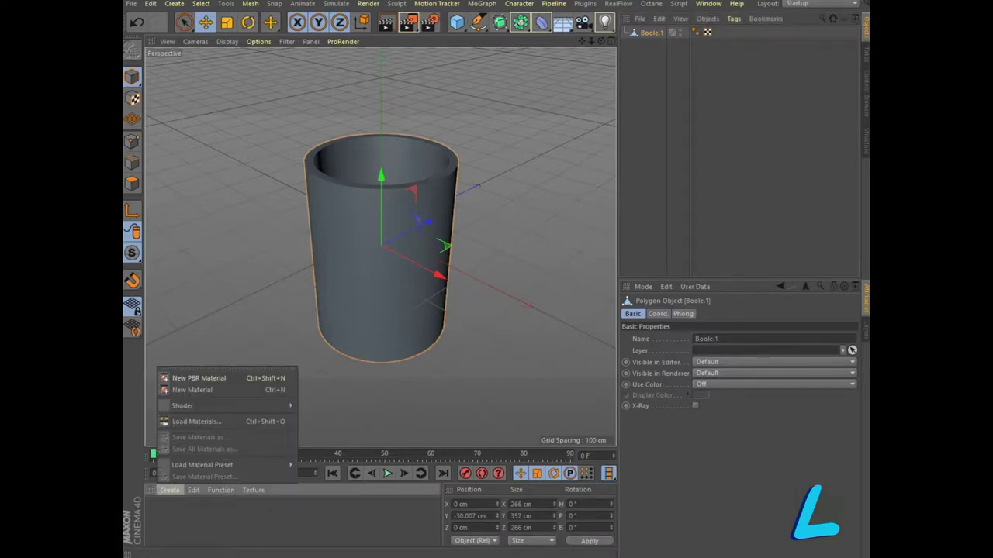
Create material Mat with color off, transparency on and refraction 1.55.
{"action": "left_click", "coordinate": [192, 390]}
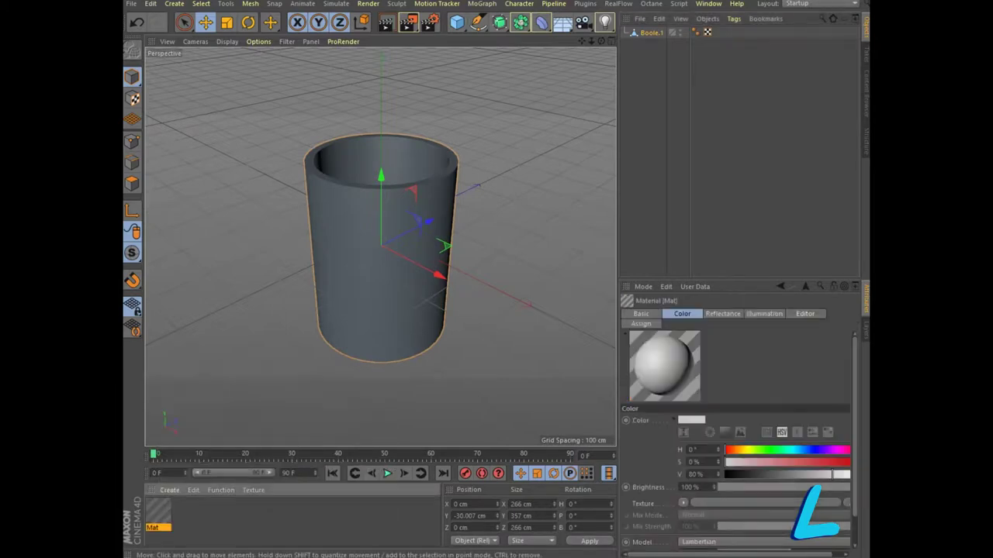
{"action": "double_click", "coordinate": [157, 510]}
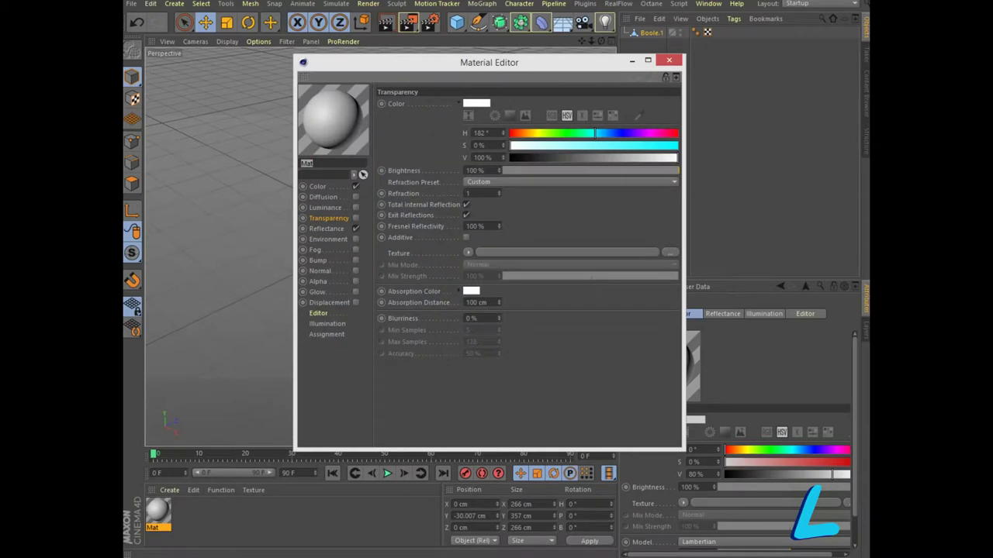
{"action": "left_click", "coordinate": [355, 186]}
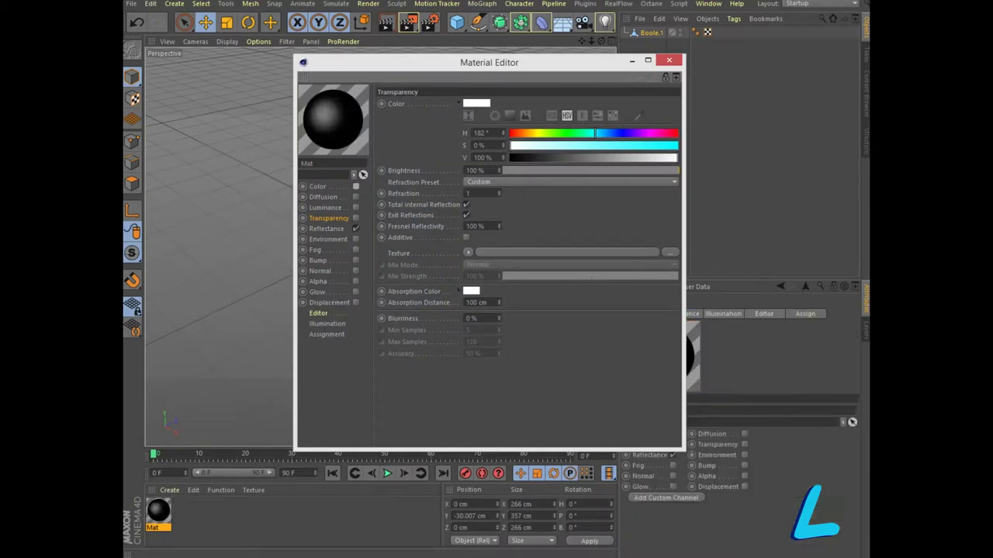
{"action": "left_click", "coordinate": [356, 218]}
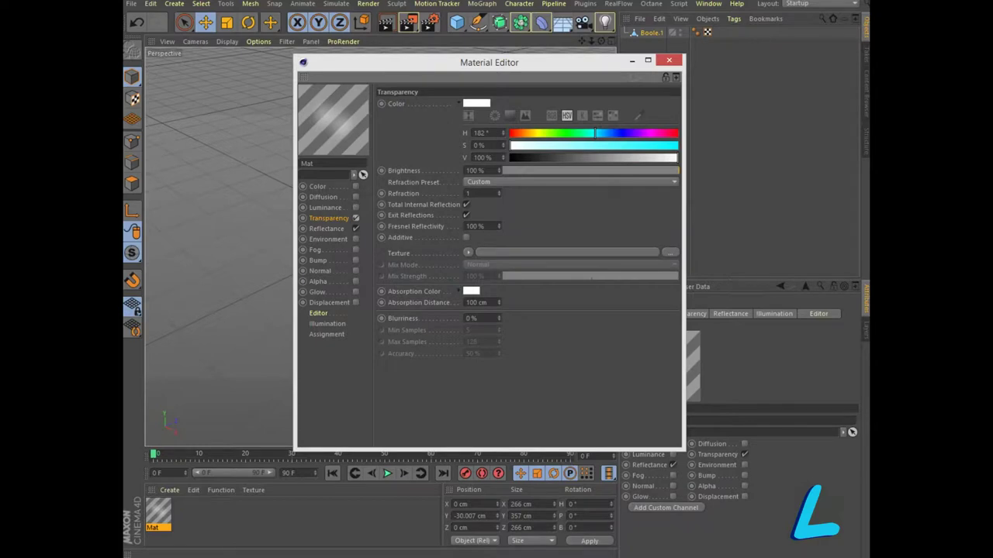
{"action": "left_click", "coordinate": [477, 193]}
{"action": "type", "text": ".55"}
{"action": "key", "text": "Return"}
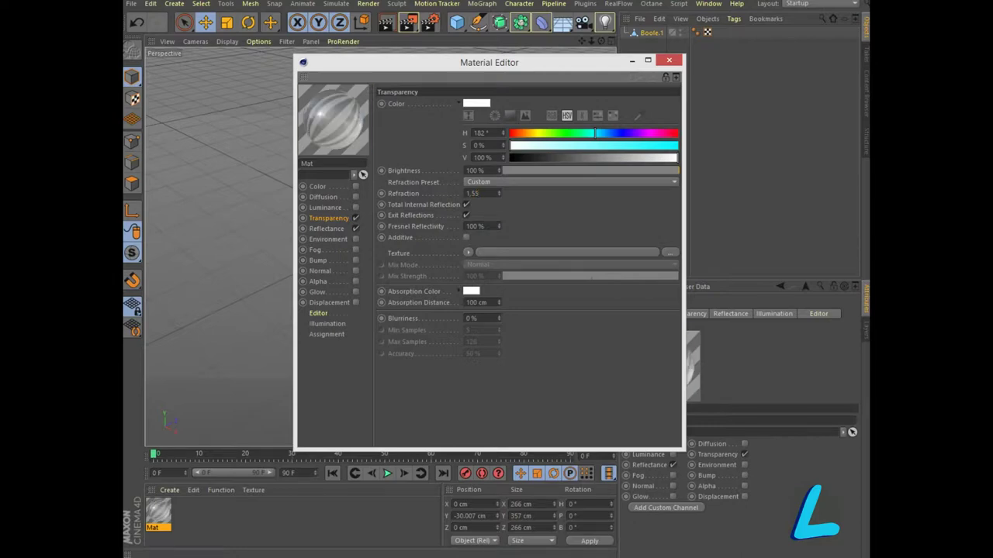
Apply the Mat material to the Boole.1 cup.
{"action": "left_click", "coordinate": [669, 60]}
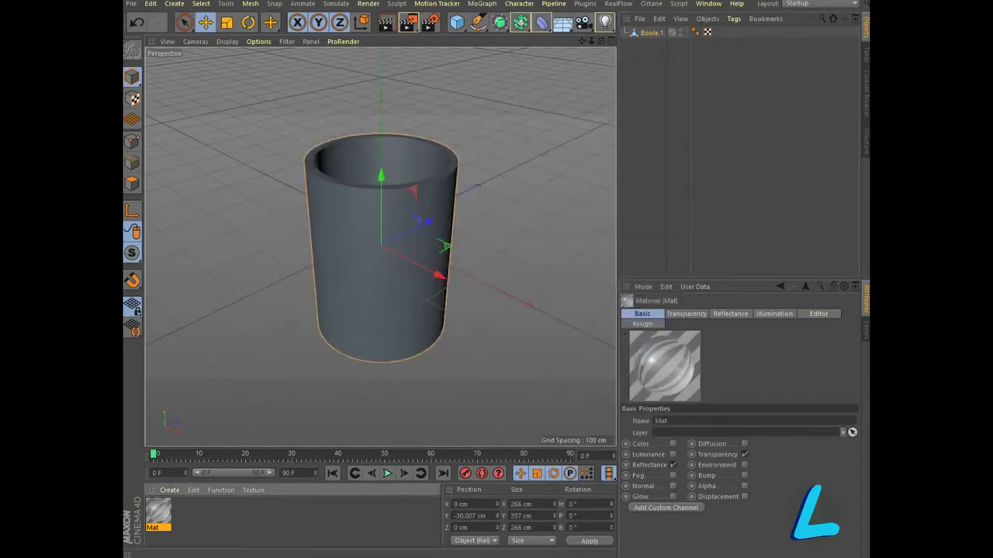
{"action": "left_click_drag", "start_coordinate": [157, 512], "coordinate": [380, 256]}
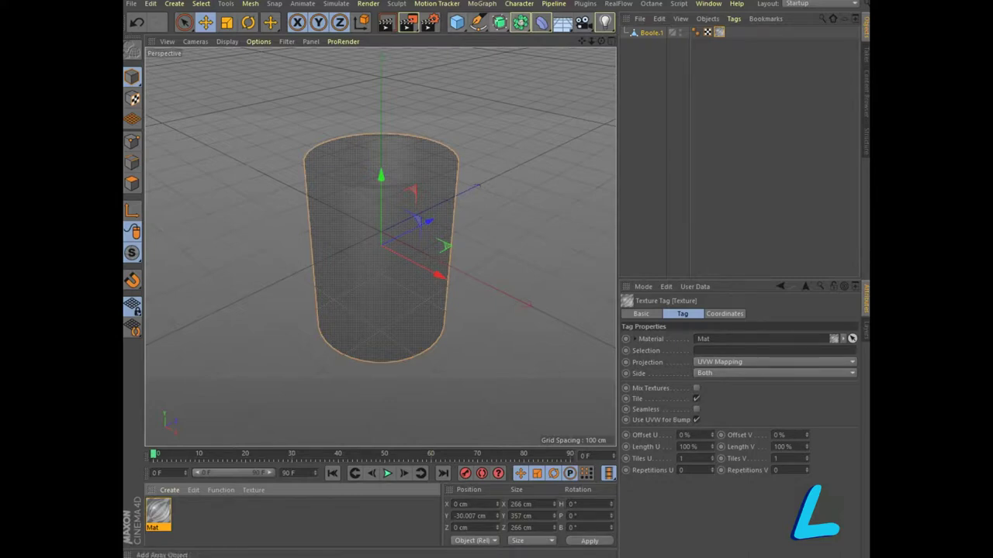
{"action": "left_click", "coordinate": [456, 22]}
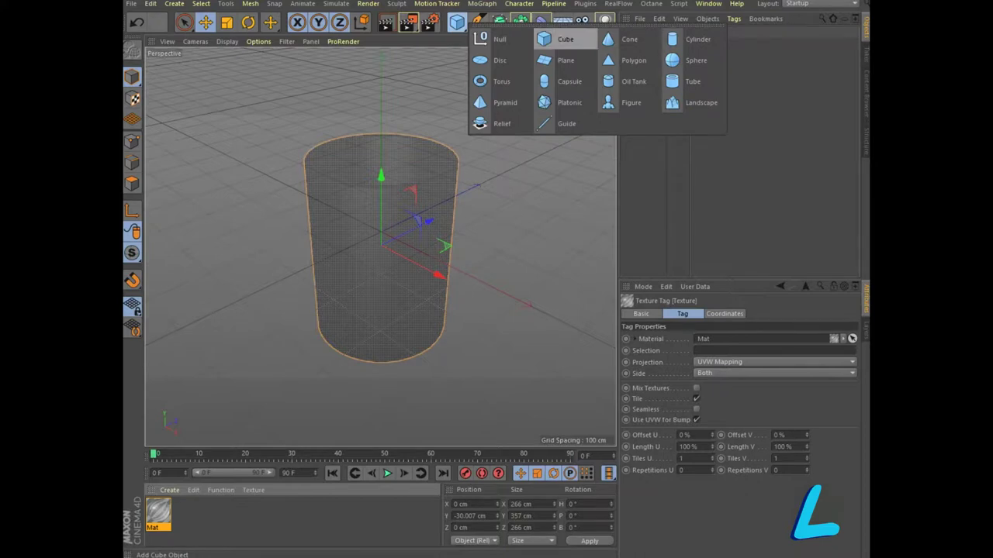
Add a cube and flatten and widen it into a 562.529 × 688.658 cm floor plate.
{"action": "left_click", "coordinate": [560, 39]}
{"action": "mouse_move", "coordinate": [381, 184]}
{"action": "left_mouse_down"}
{"action": "mouse_move", "coordinate": [381, 226]}
{"action": "mouse_move", "coordinate": [484, 182]}
{"action": "left_mouse_up"}
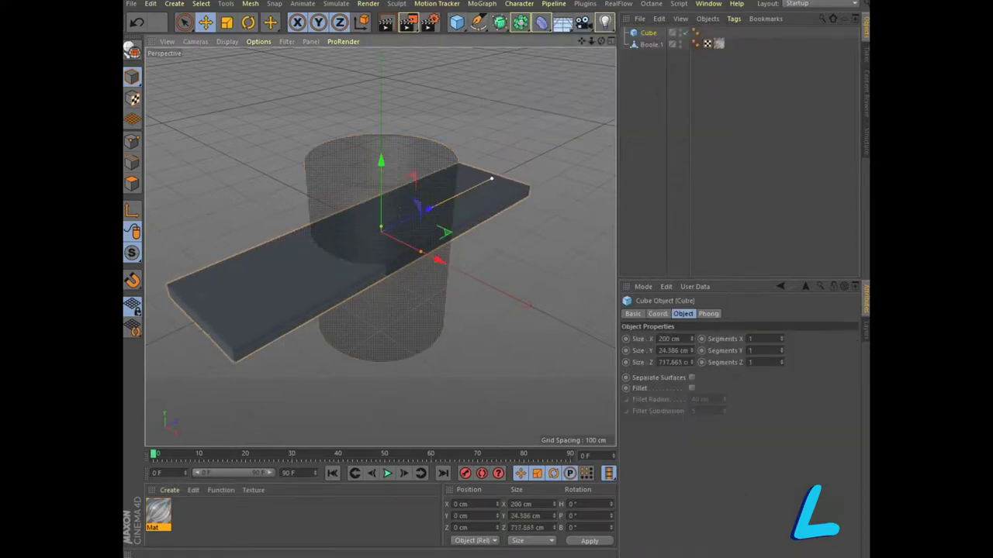
{"action": "left_click_drag", "start_coordinate": [421, 252], "coordinate": [505, 292]}
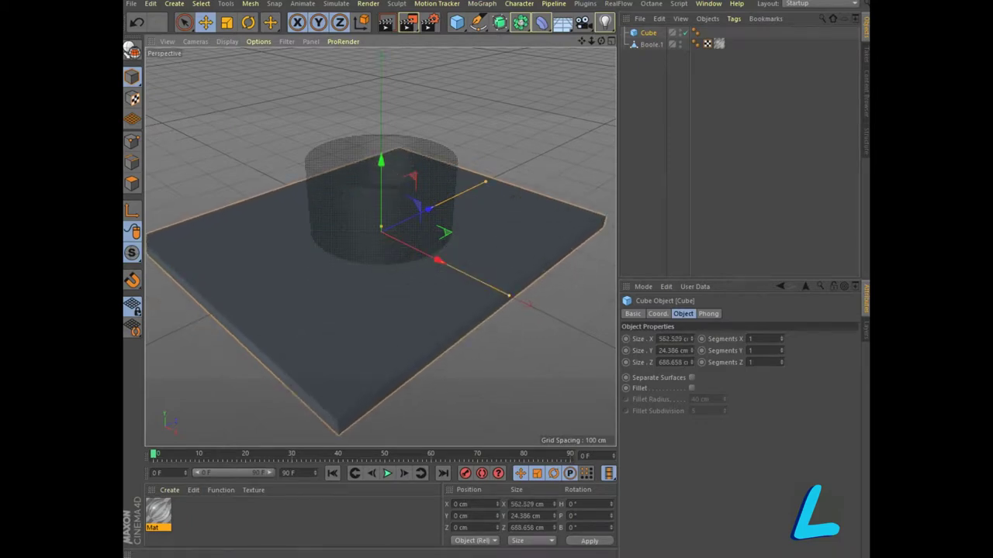
{"action": "key", "text": "F5"}
{"action": "left_click_drag", "start_coordinate": [499, 326], "coordinate": [499, 370]}
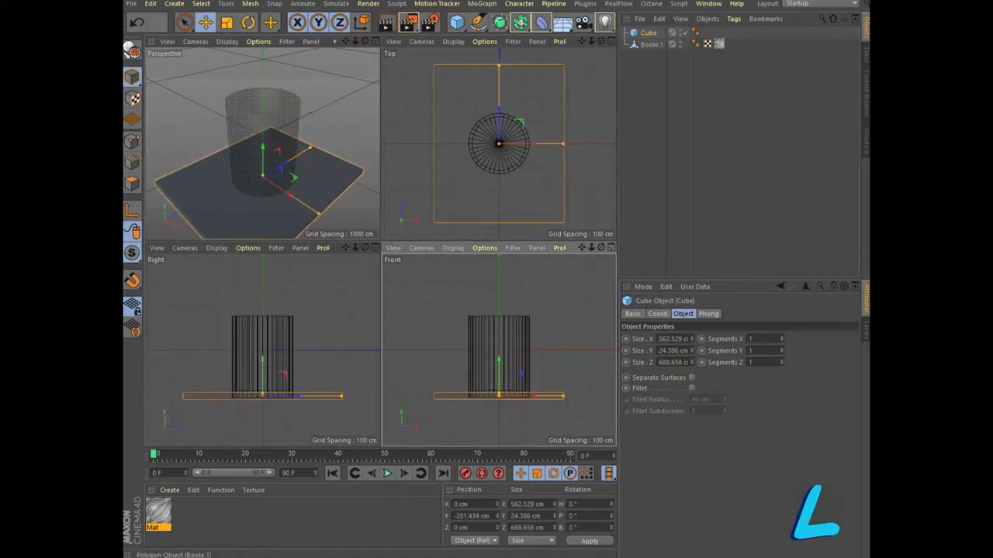
{"action": "left_click_drag", "start_coordinate": [499, 371], "coordinate": [498, 326]}
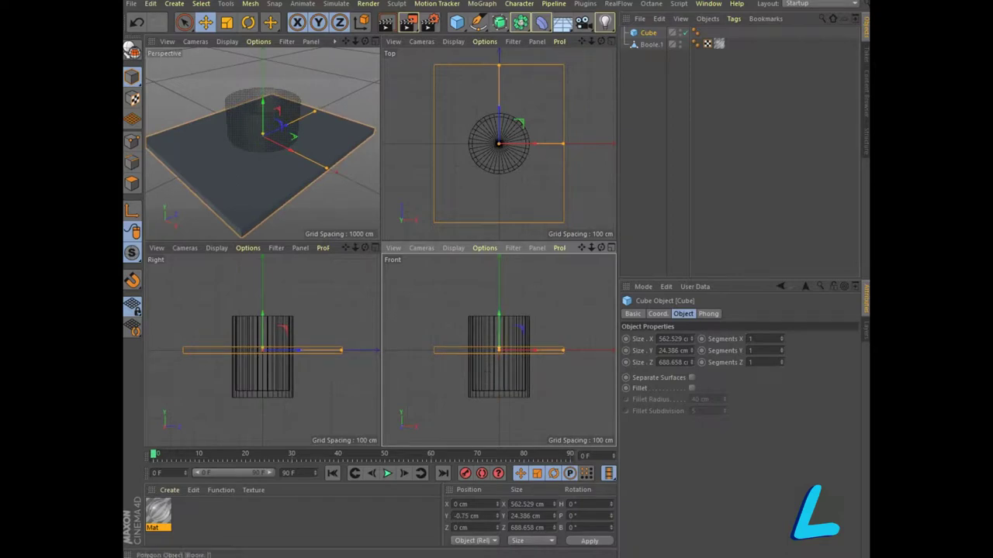
Raise the Boole.1 glass to stand on the plate, back in single Perspective view.
{"action": "left_click", "coordinate": [650, 44]}
{"action": "left_click_drag", "start_coordinate": [498, 322], "coordinate": [498, 272]}
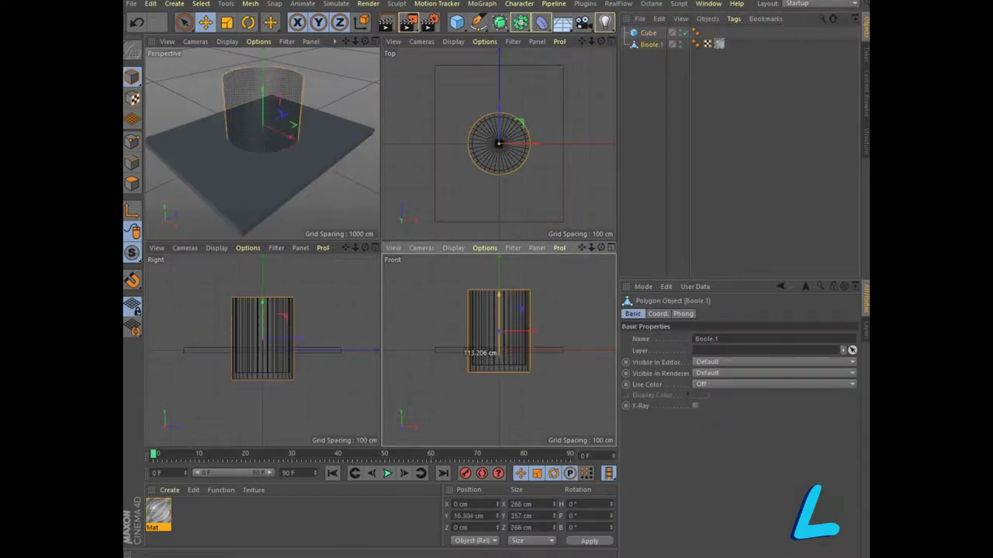
{"action": "left_click_drag", "start_coordinate": [499, 271], "coordinate": [498, 272]}
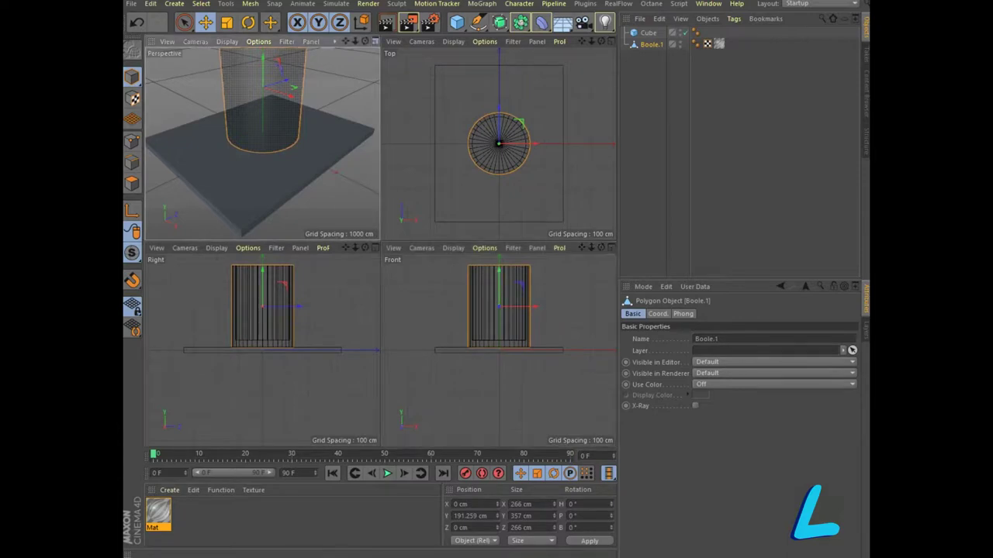
{"action": "key", "text": "F1"}
{"action": "key", "text": "o"}
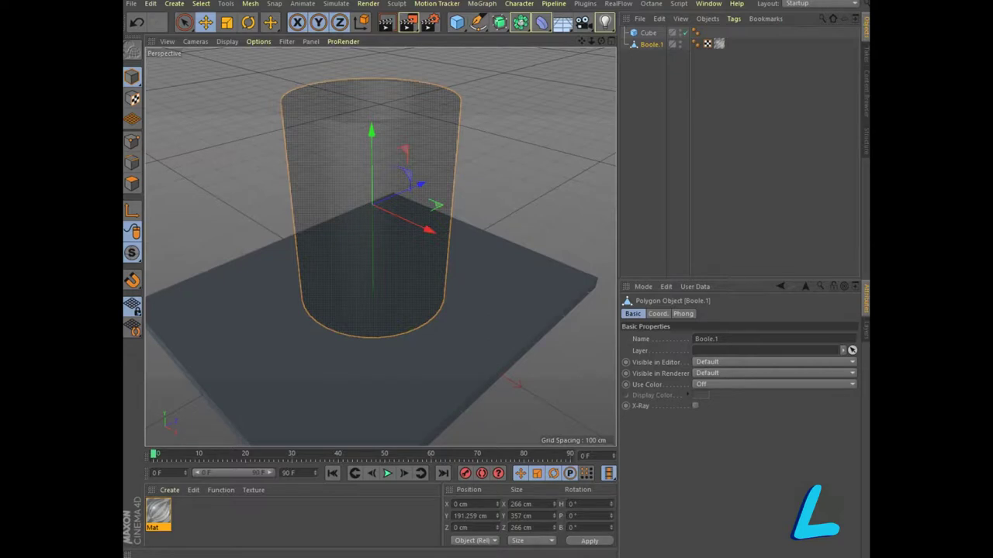
Apply the Old Wood material to the floor cube and render a preview.
{"action": "key", "text": "shift+F8"}
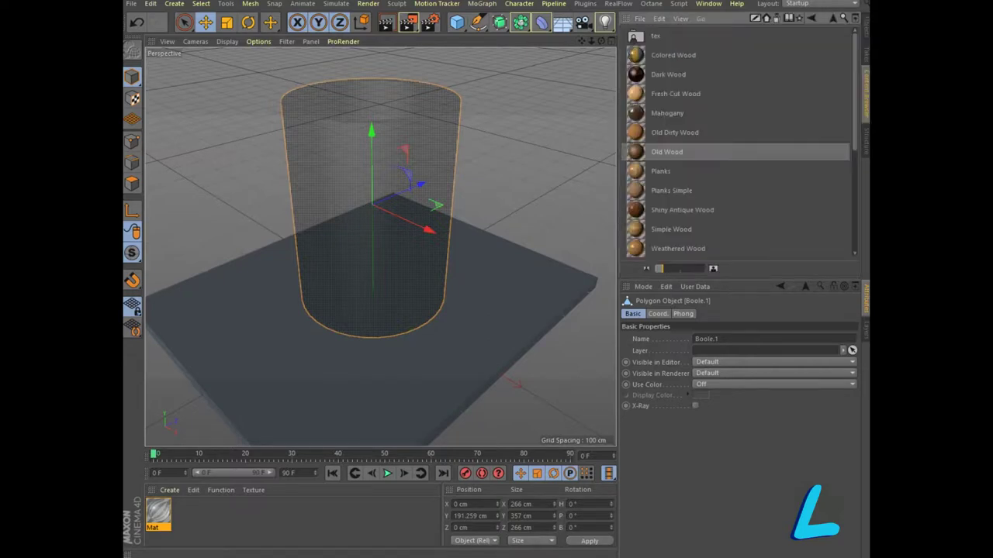
{"action": "left_click_drag", "start_coordinate": [667, 151], "coordinate": [496, 341]}
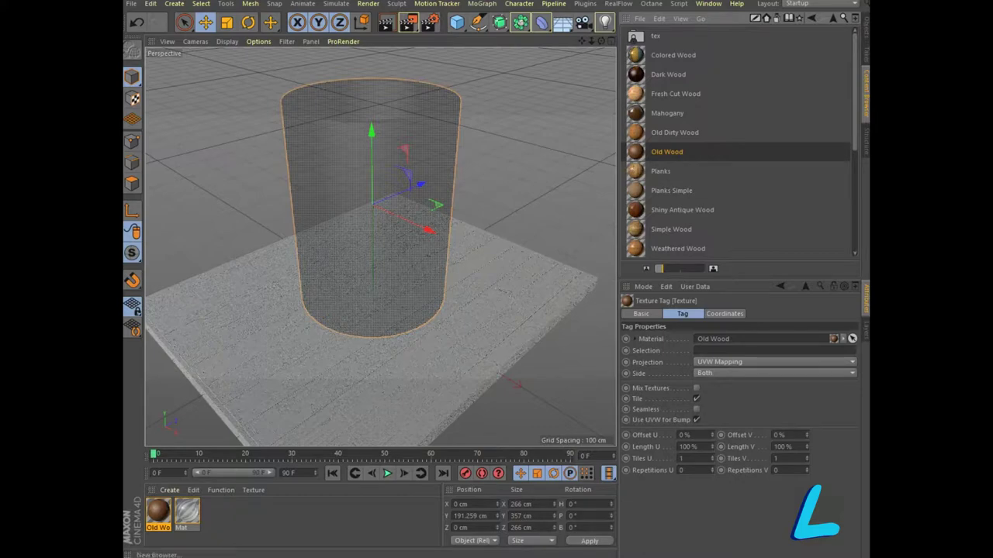
{"action": "key", "text": "shift+F1"}
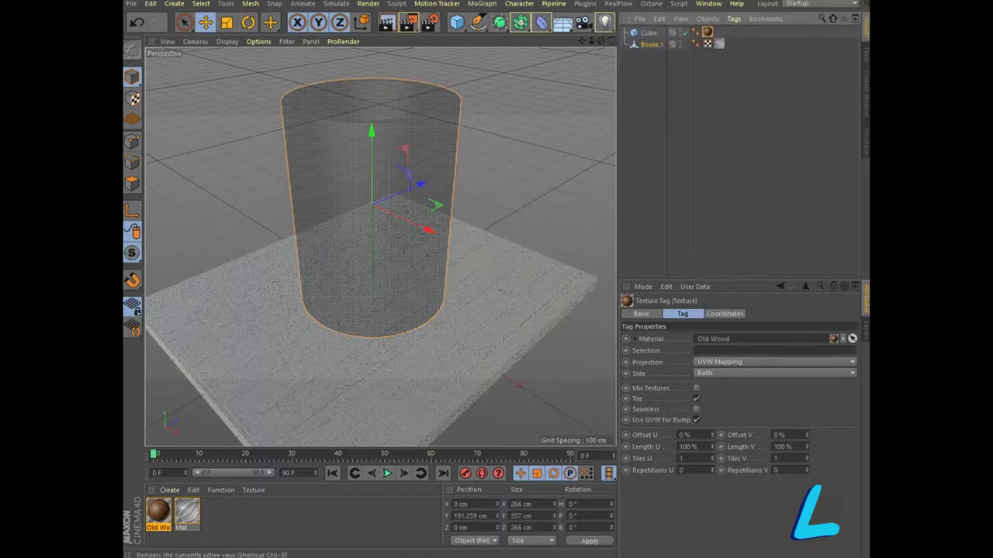
{"action": "key", "text": "alt+r"}
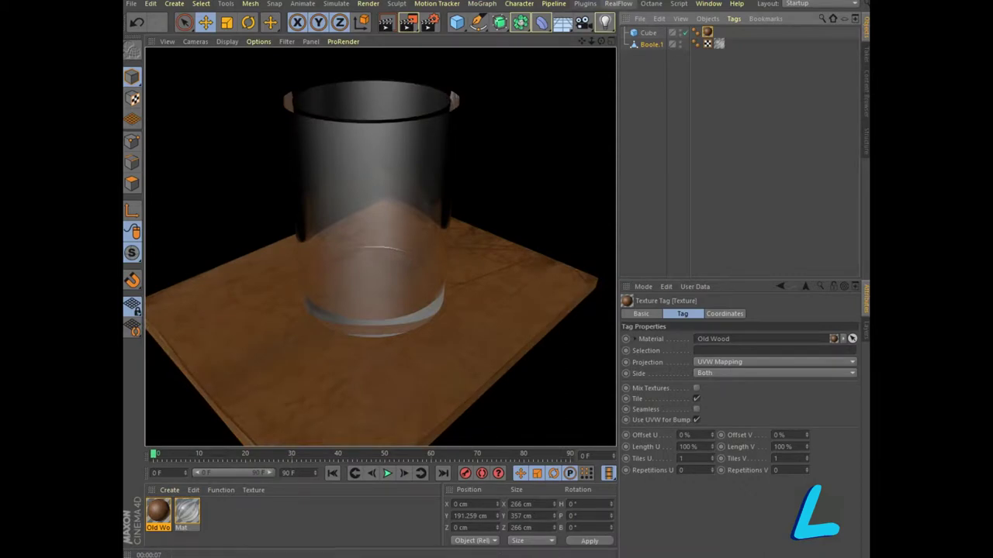
{"action": "left_click", "coordinate": [619, 4]}
Add a RealFlow scene and a Square emitter 225.63 cm wide and deep.
{"action": "left_click", "coordinate": [625, 17]}
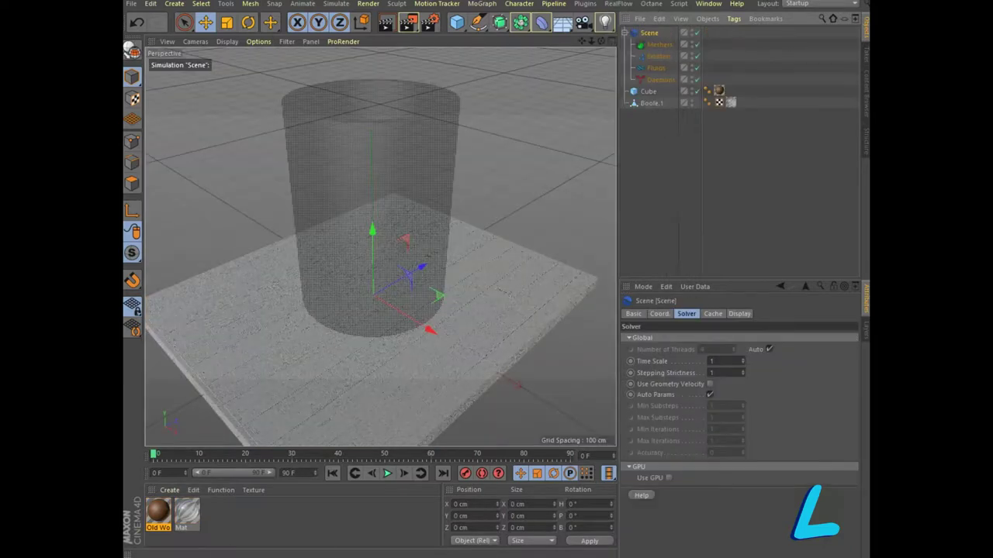
{"action": "left_click", "coordinate": [660, 44]}
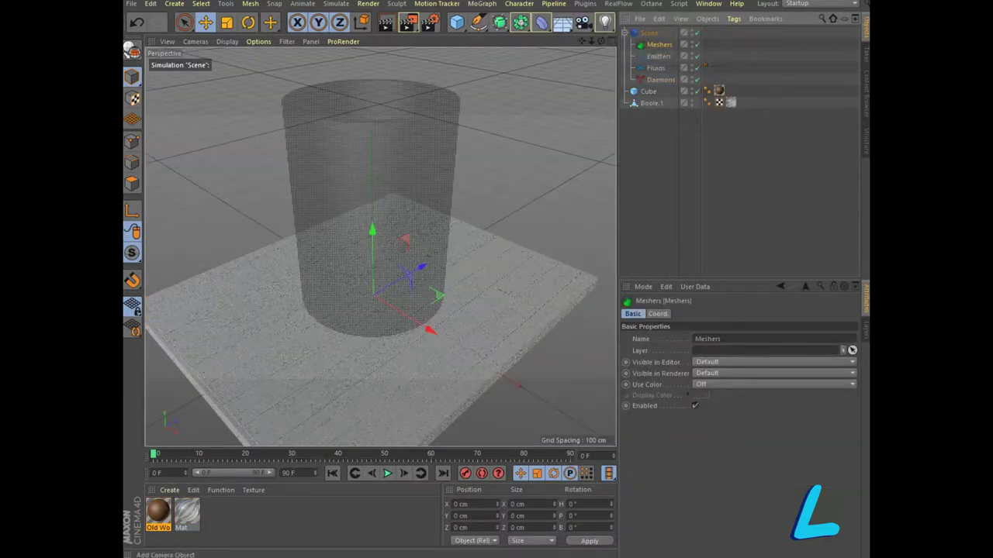
{"action": "left_click", "coordinate": [618, 4]}
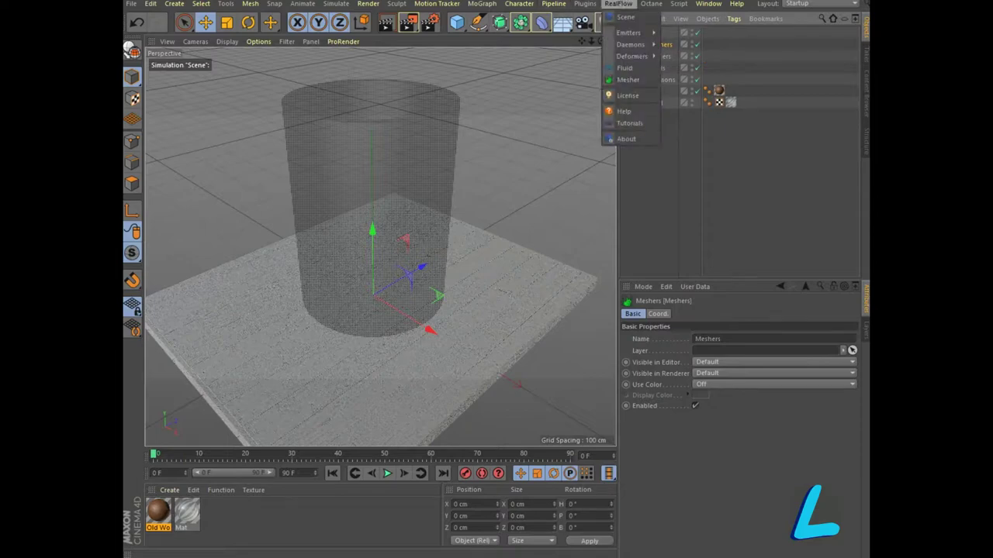
{"action": "left_click", "coordinate": [682, 130]}
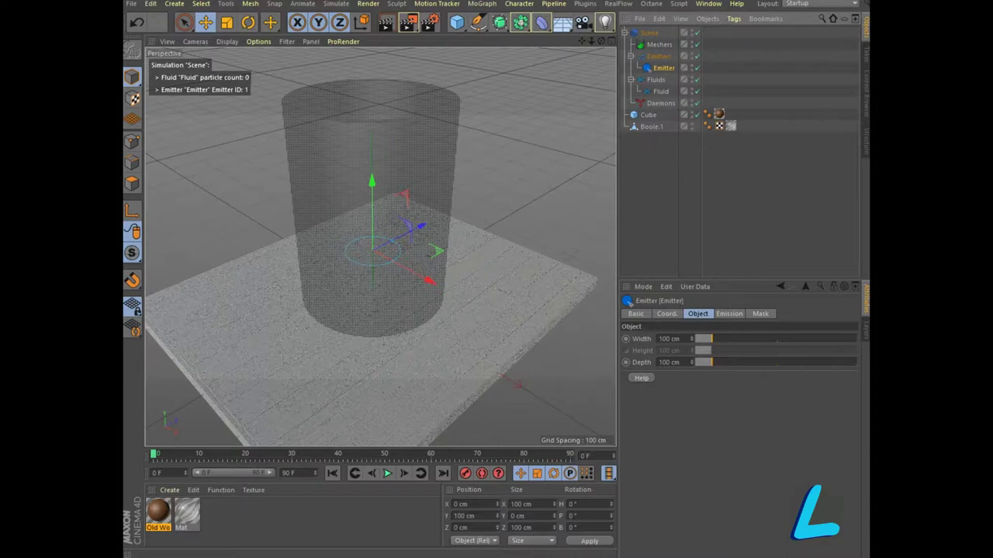
{"action": "left_click_drag", "start_coordinate": [711, 339], "coordinate": [732, 339]}
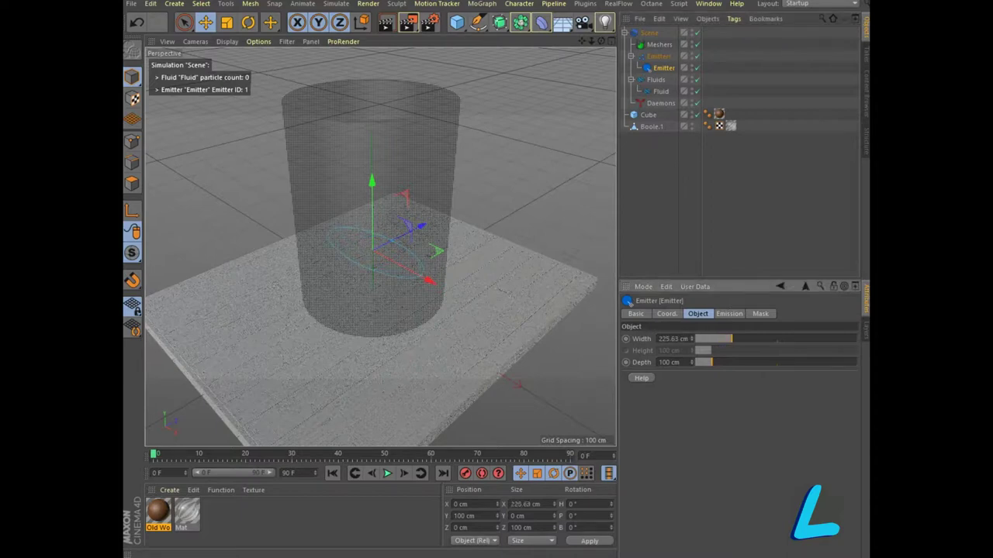
{"action": "left_click_drag", "start_coordinate": [711, 362], "coordinate": [731, 362]}
Test the emitter, adjust its Y position, and replay the simulation from frame 0.
{"action": "left_click", "coordinate": [388, 473]}
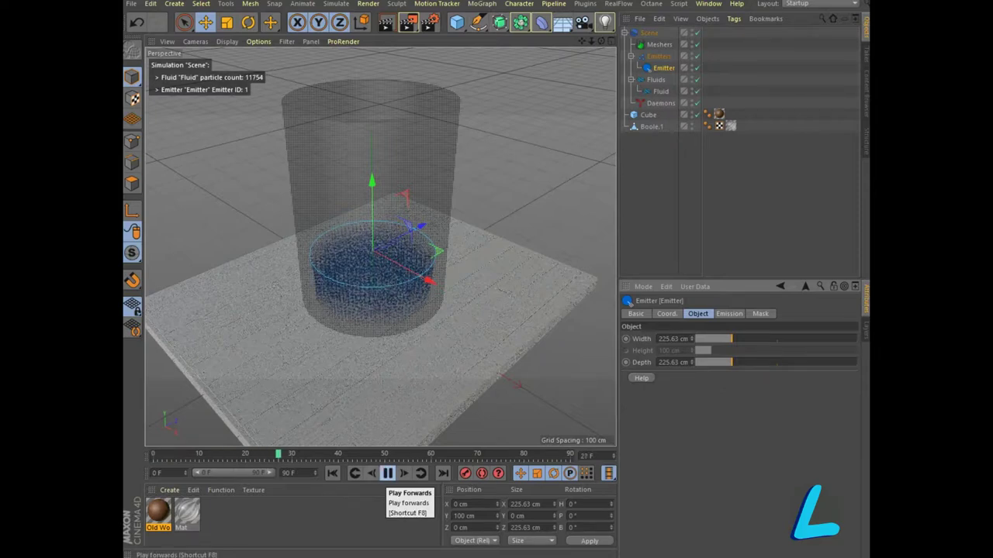
{"action": "left_click", "coordinate": [388, 473]}
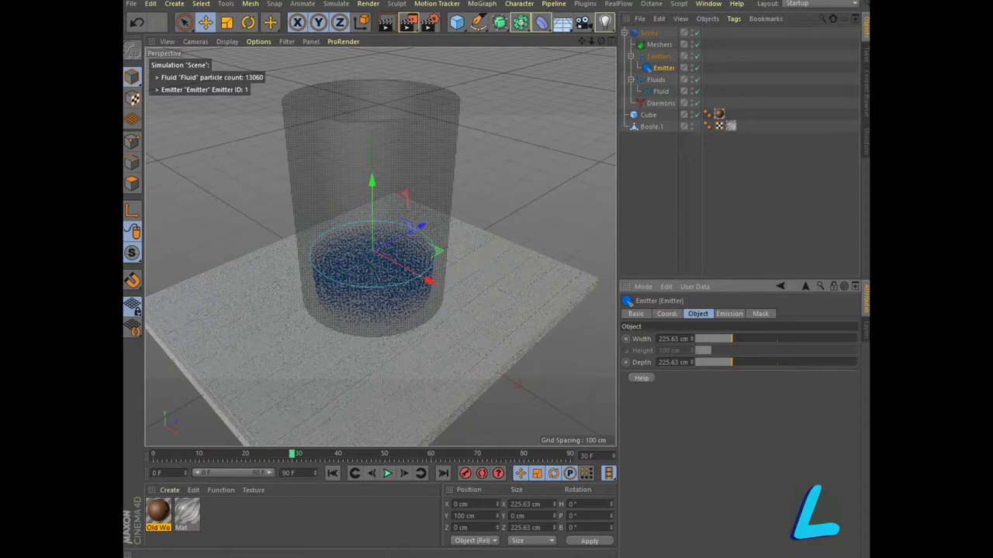
{"action": "left_click", "coordinate": [666, 313]}
{"action": "left_click", "coordinate": [795, 350]}
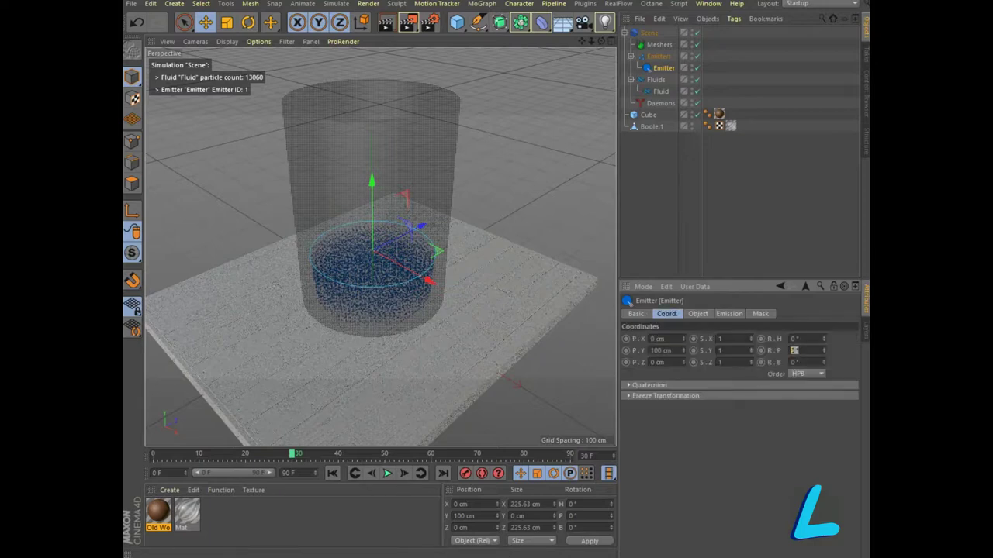
{"action": "left_click", "coordinate": [652, 350]}
{"action": "type", "text": "-100"}
{"action": "key", "text": "Return"}
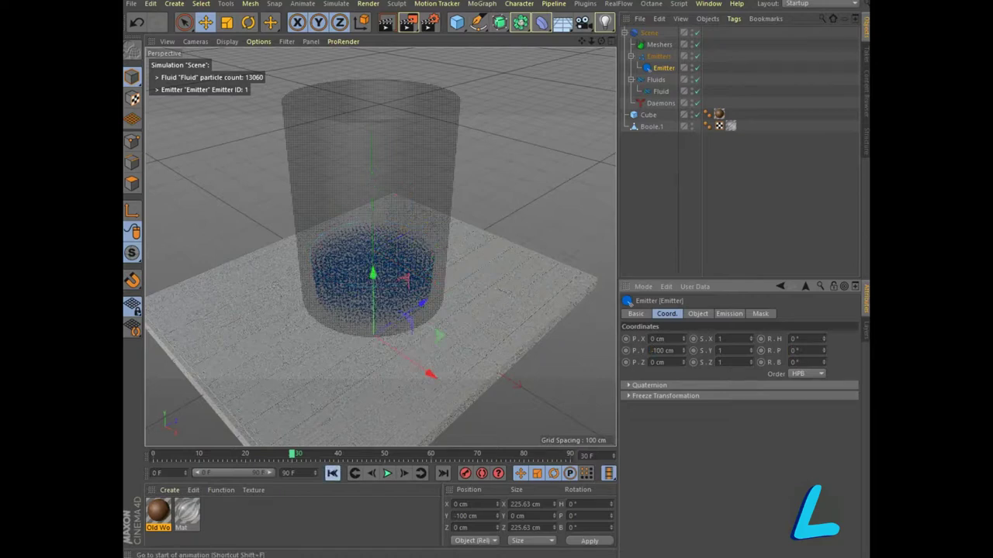
{"action": "left_click", "coordinate": [332, 473]}
{"action": "left_click", "coordinate": [387, 473]}
{"action": "left_click", "coordinate": [387, 473]}
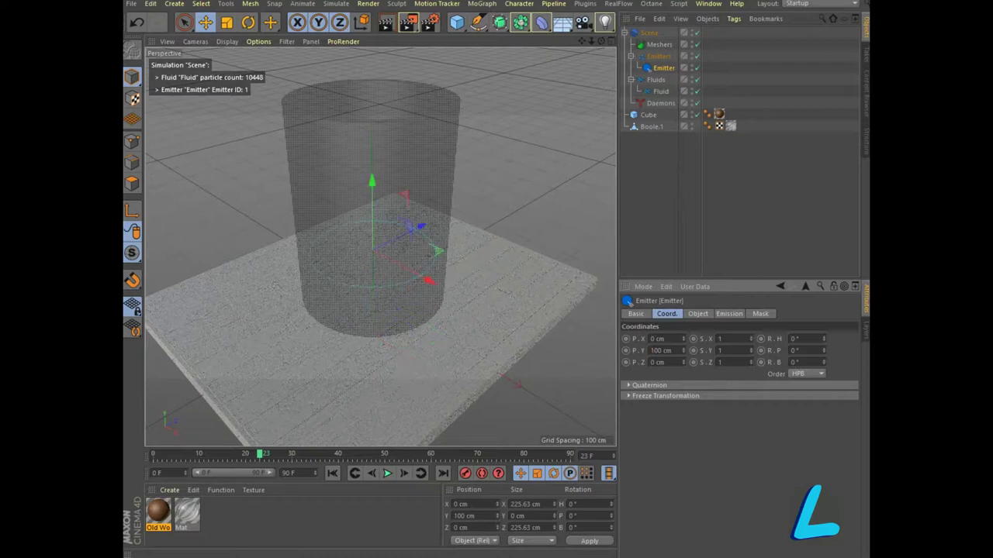
Flip the emitter 180° in pitch, play to frame 48, and render a preview.
{"action": "left_click", "coordinate": [795, 351]}
{"action": "type", "text": "1"}
{"action": "type", "text": "0"}
{"action": "key", "text": "Return"}
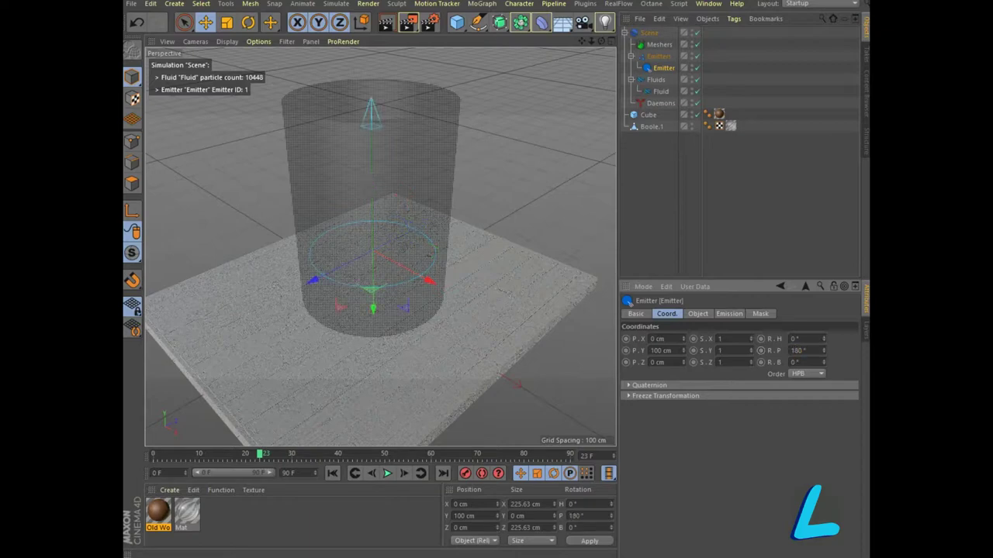
{"action": "left_click", "coordinate": [388, 473]}
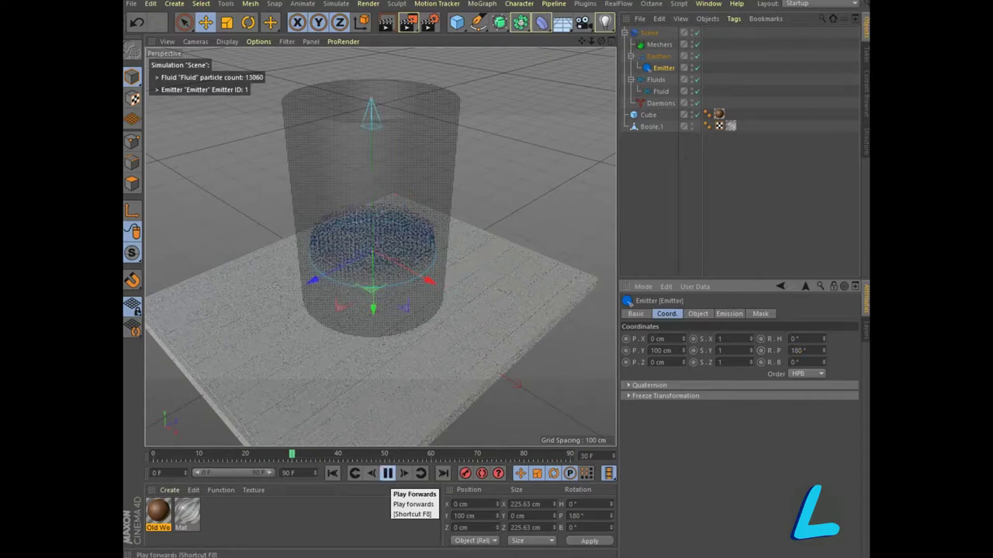
{"action": "left_click", "coordinate": [388, 473]}
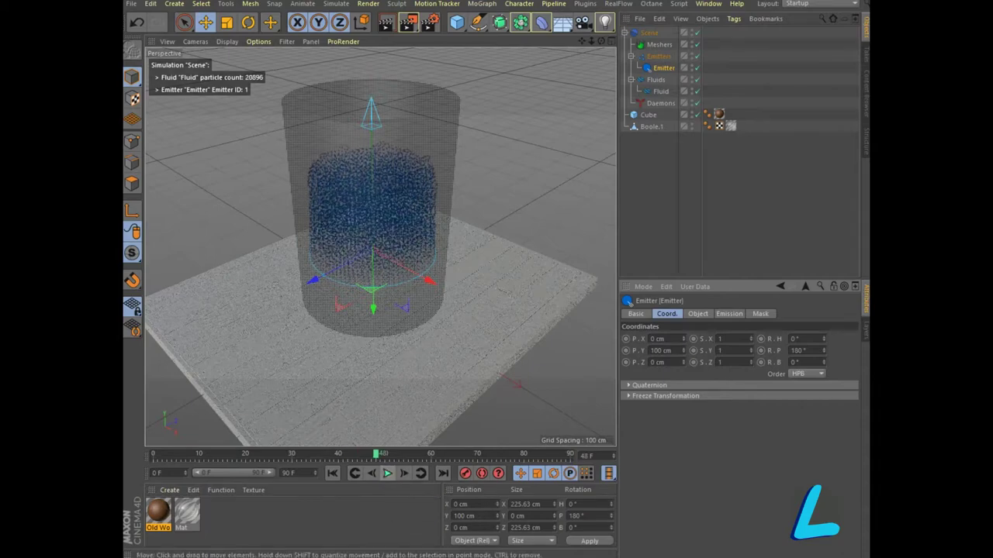
{"action": "key", "text": "ctrl+r"}
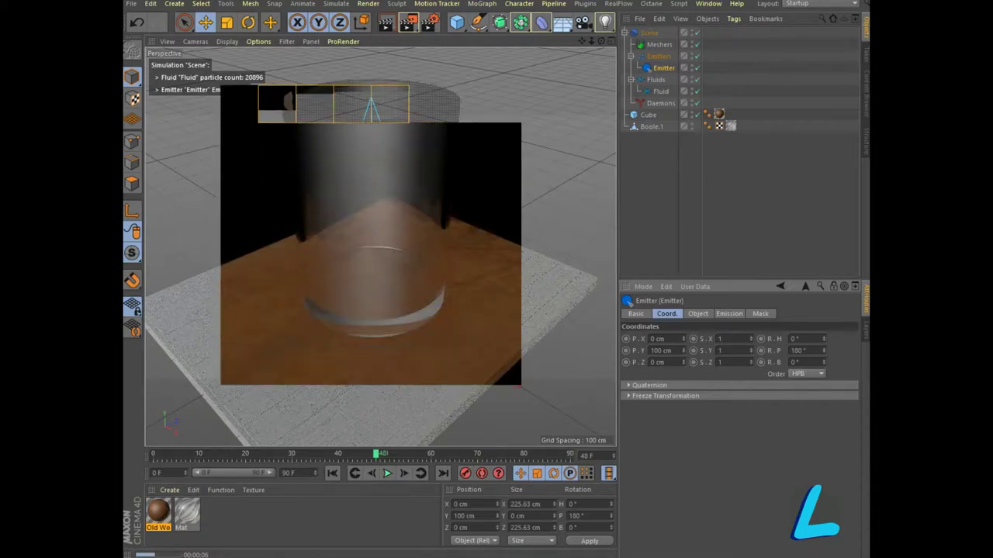
{"action": "left_click", "coordinate": [651, 126]}
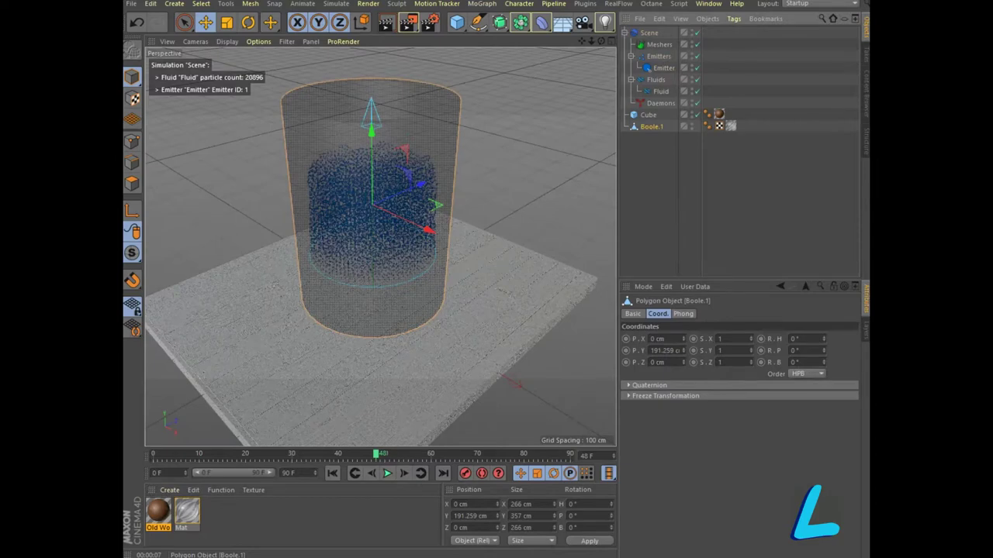
Add RealFlow Collider tags to the Boole.1 glass and the floor cube, then rewind to frame 0.
{"action": "right_click", "coordinate": [650, 127]}
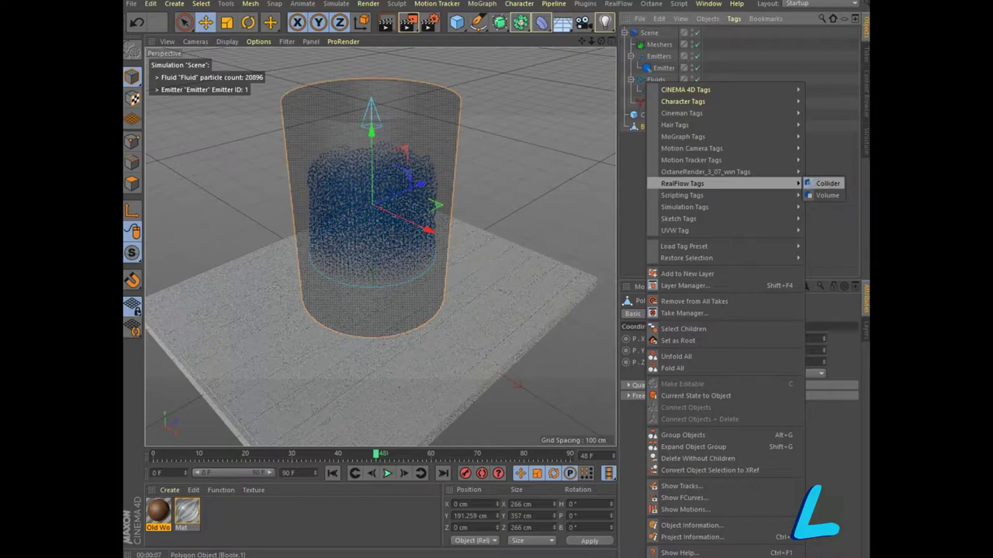
{"action": "left_click", "coordinate": [827, 183]}
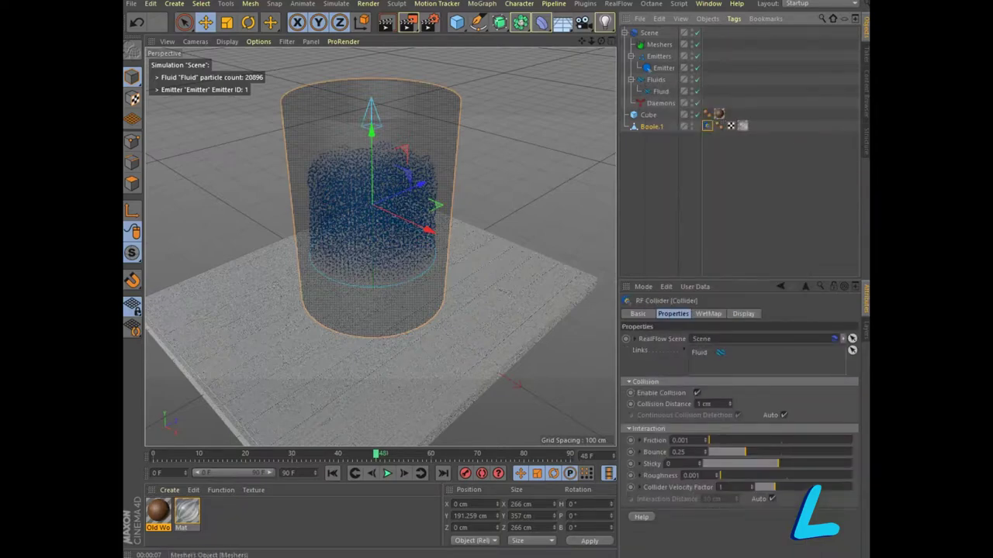
{"action": "left_click", "coordinate": [648, 114]}
{"action": "right_click", "coordinate": [647, 114]}
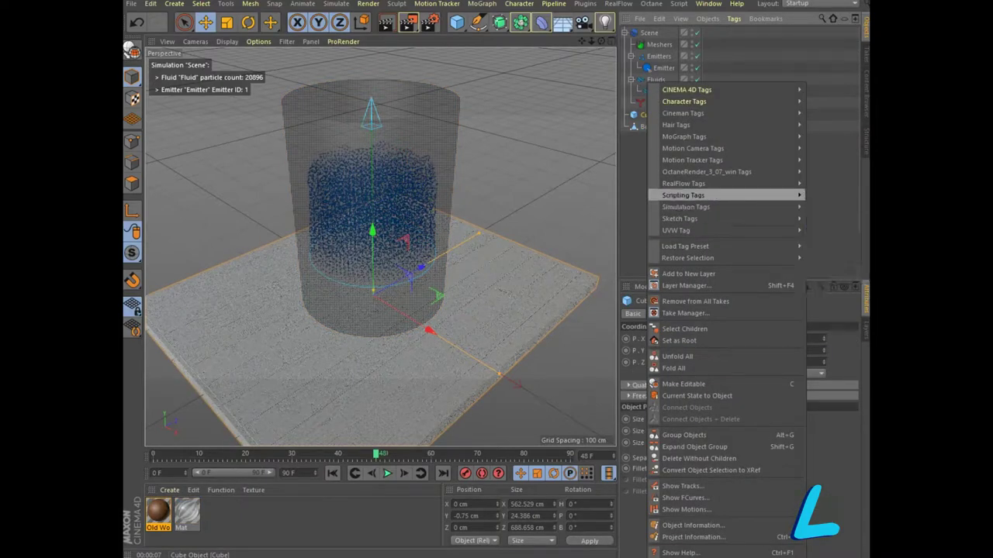
{"action": "left_click", "coordinate": [822, 183]}
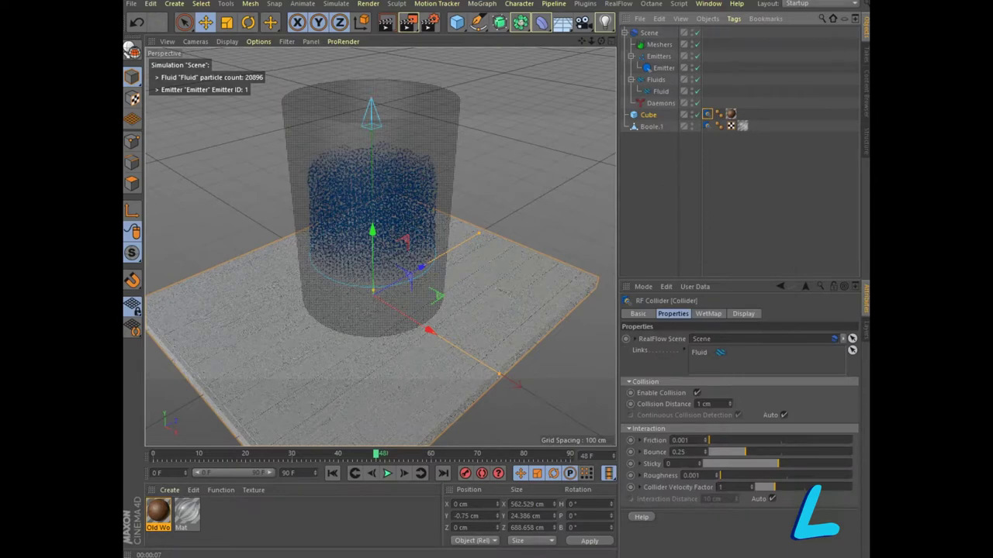
{"action": "left_click", "coordinate": [332, 473]}
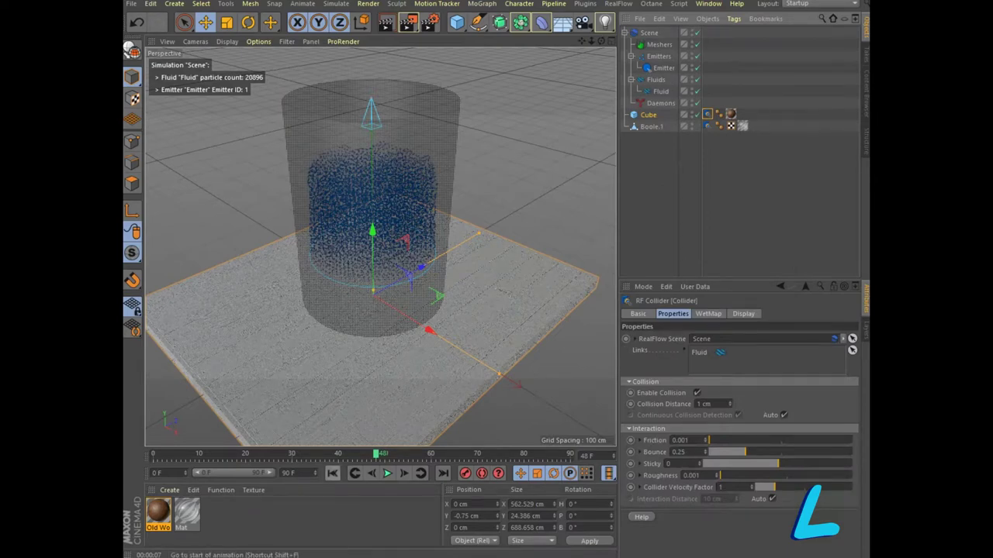
{"action": "left_click", "coordinate": [663, 67]}
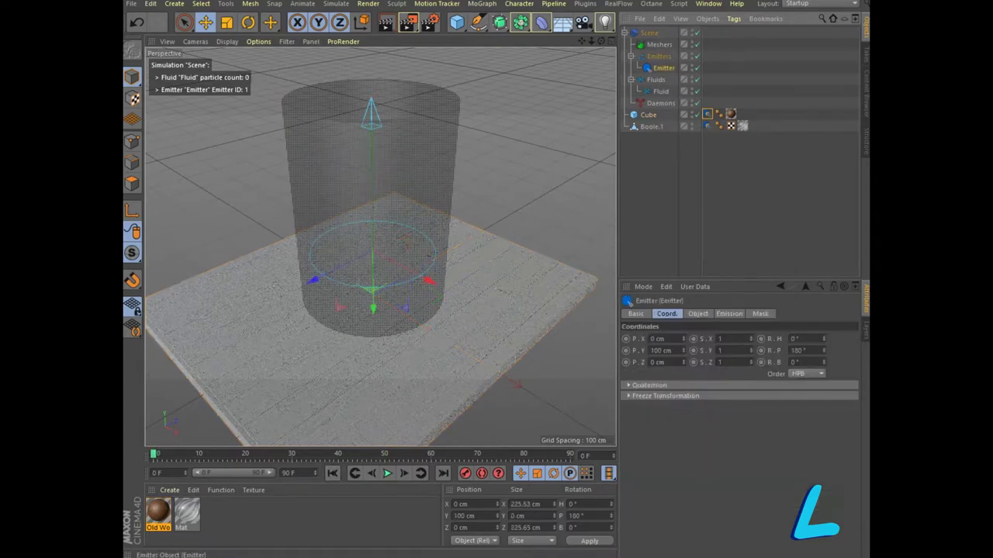
Widen the emitter to 236.46 cm and play the simulation to frame 16 with 7370 particles.
{"action": "left_click", "coordinate": [697, 313]}
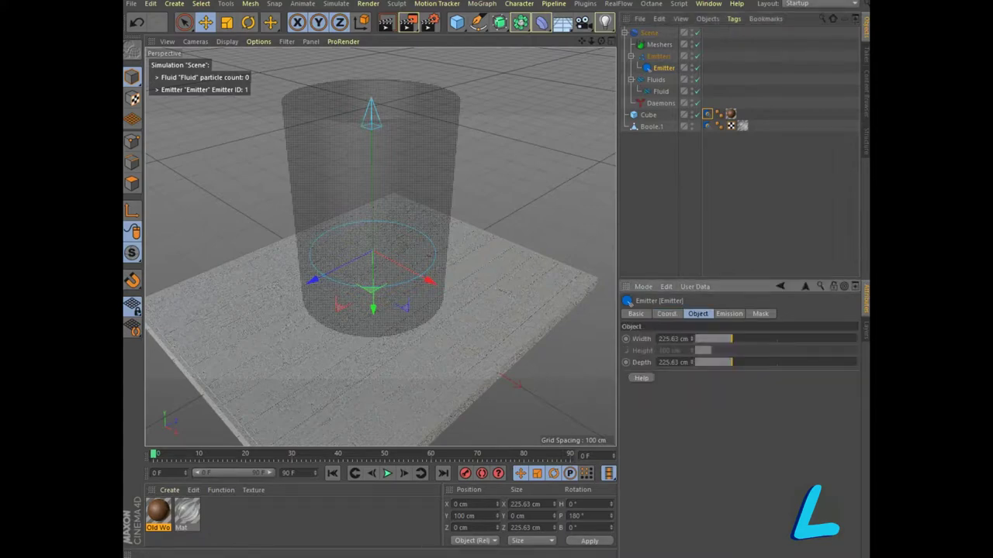
{"action": "left_click_drag", "start_coordinate": [693, 339], "coordinate": [693, 336]}
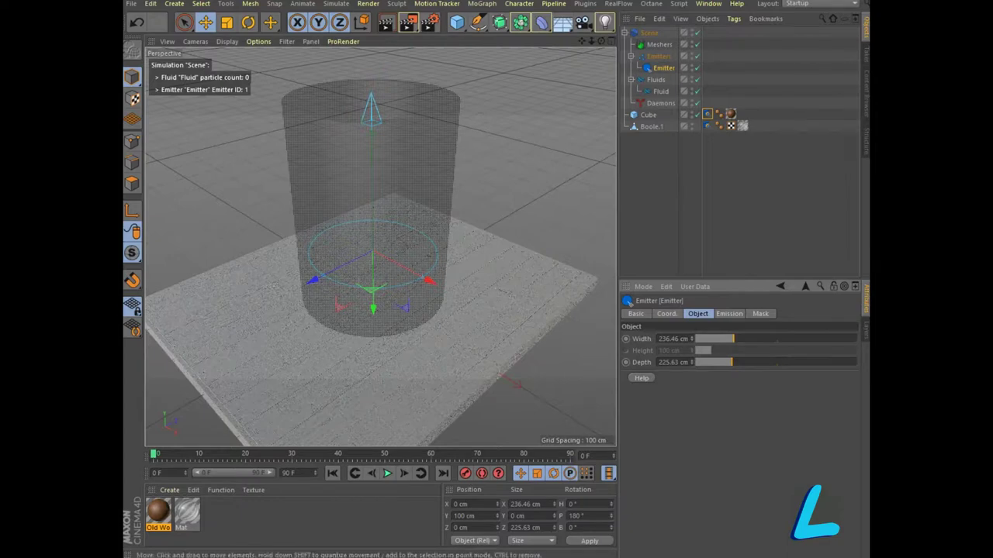
{"action": "left_click", "coordinate": [661, 90]}
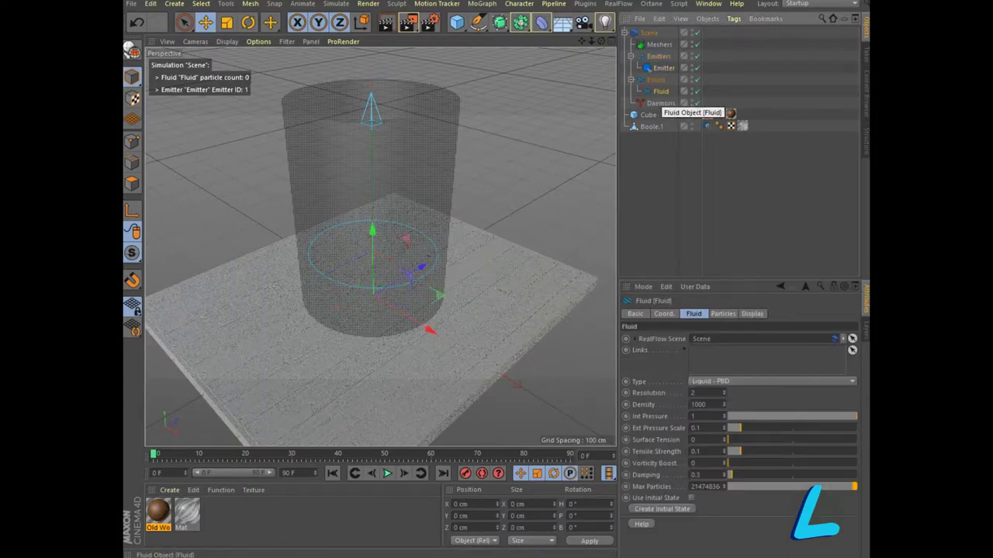
{"action": "left_click", "coordinate": [723, 313]}
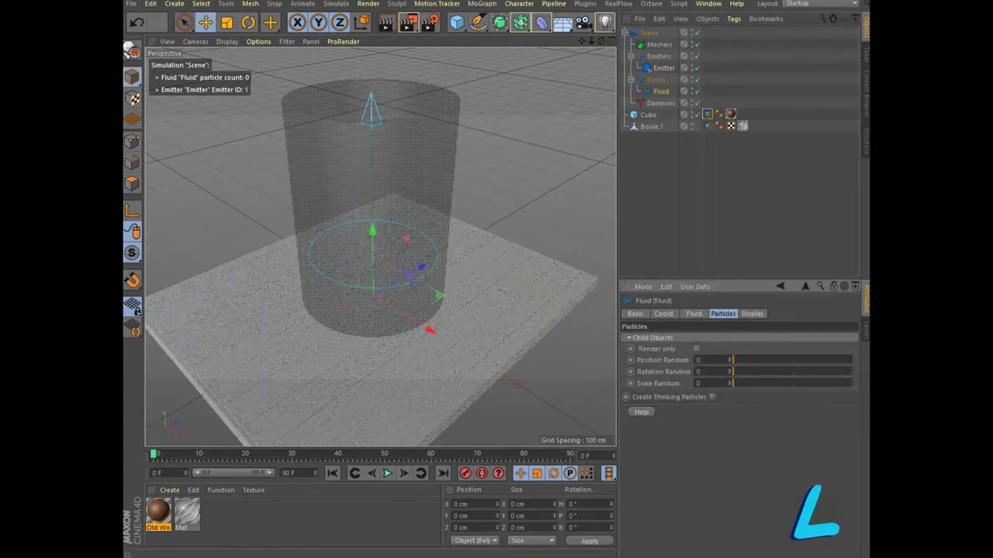
{"action": "left_click", "coordinate": [693, 313]}
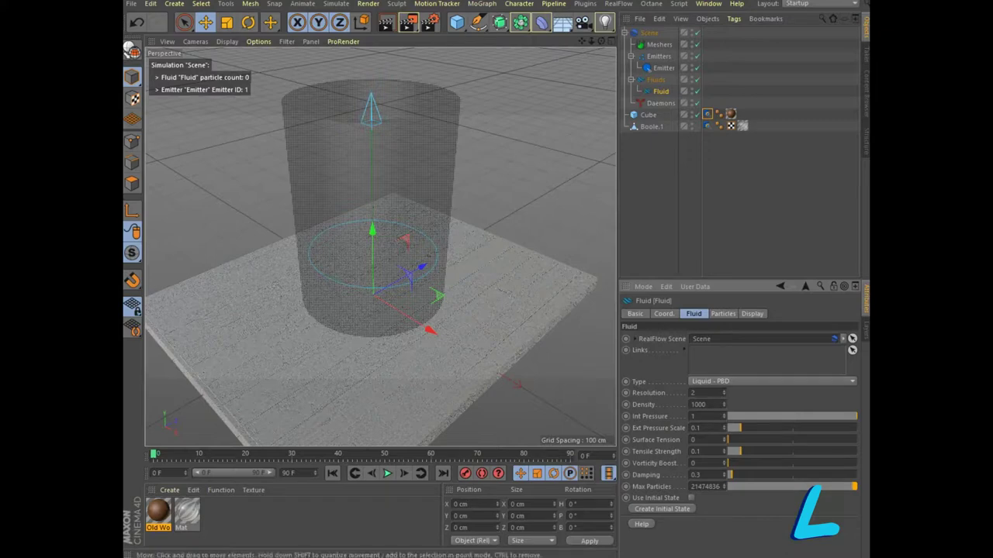
{"action": "left_click", "coordinate": [388, 473]}
{"action": "left_click", "coordinate": [387, 473]}
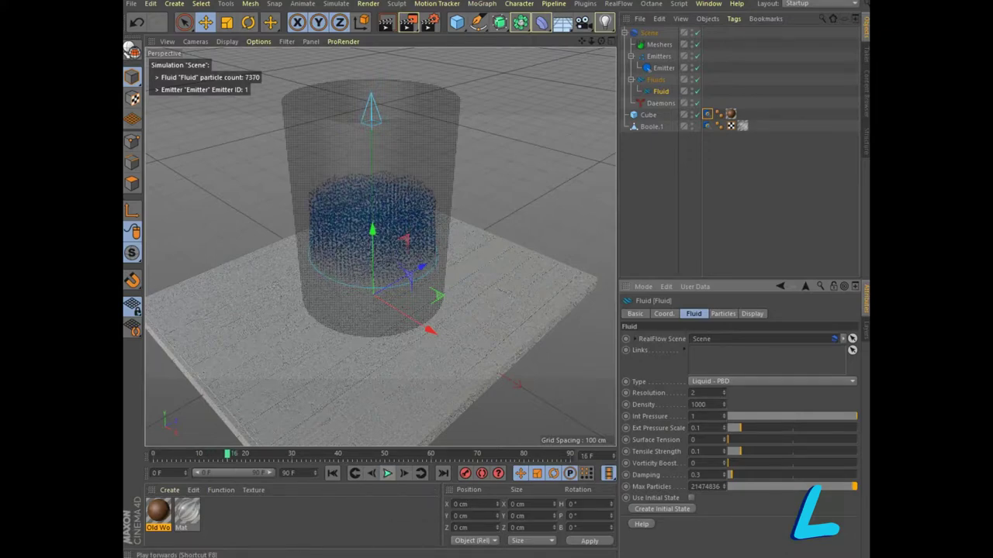
{"action": "left_click", "coordinate": [659, 44]}
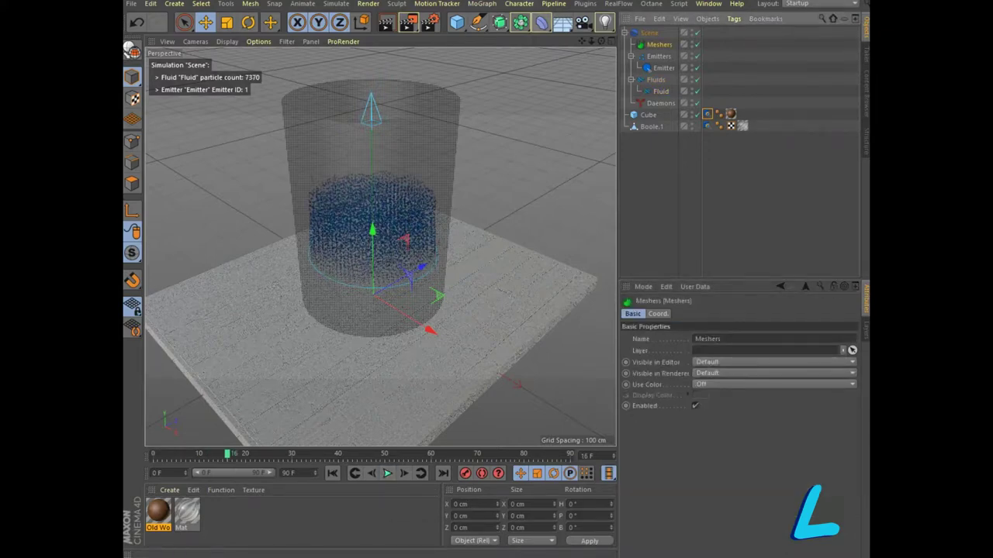
Add a RealFlow Mesher and play the simulation to frame 31 to build the fluid mesh.
{"action": "left_click", "coordinate": [584, 4]}
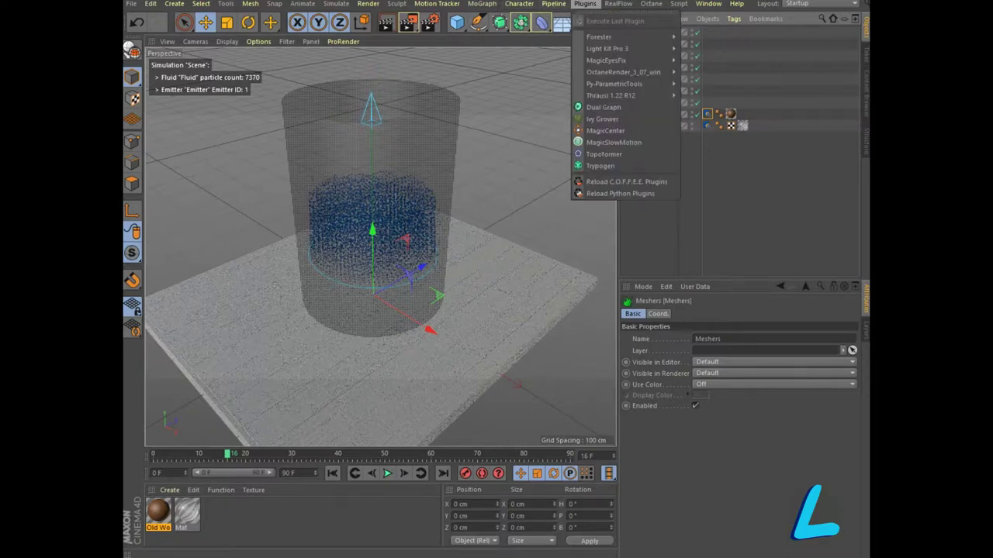
{"action": "left_click", "coordinate": [618, 4]}
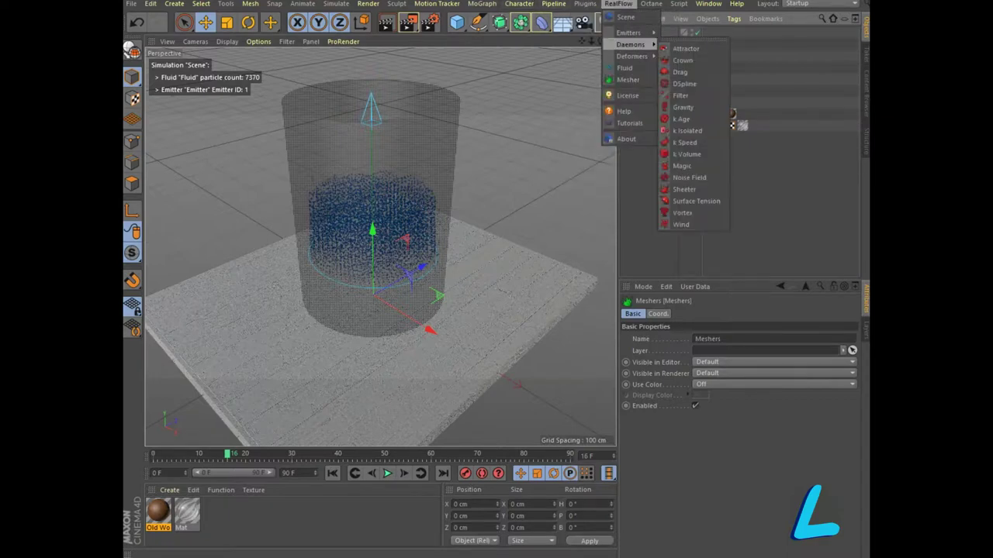
{"action": "left_click", "coordinate": [628, 80]}
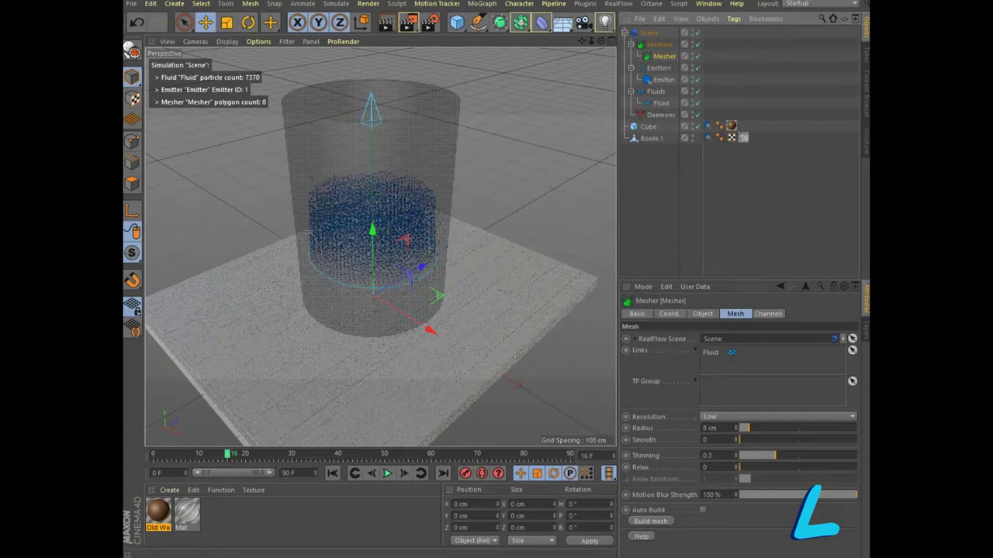
{"action": "left_click", "coordinate": [388, 473]}
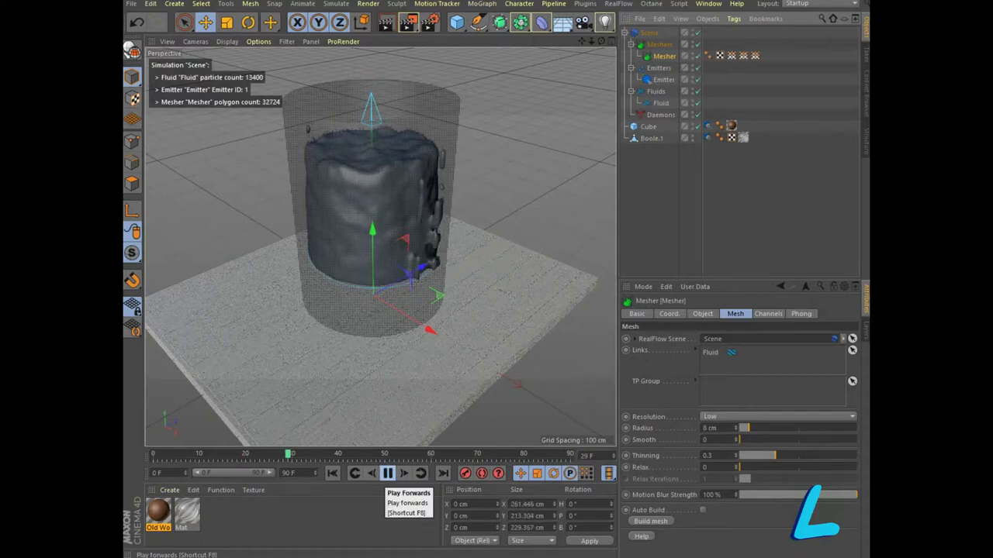
{"action": "left_click", "coordinate": [388, 473]}
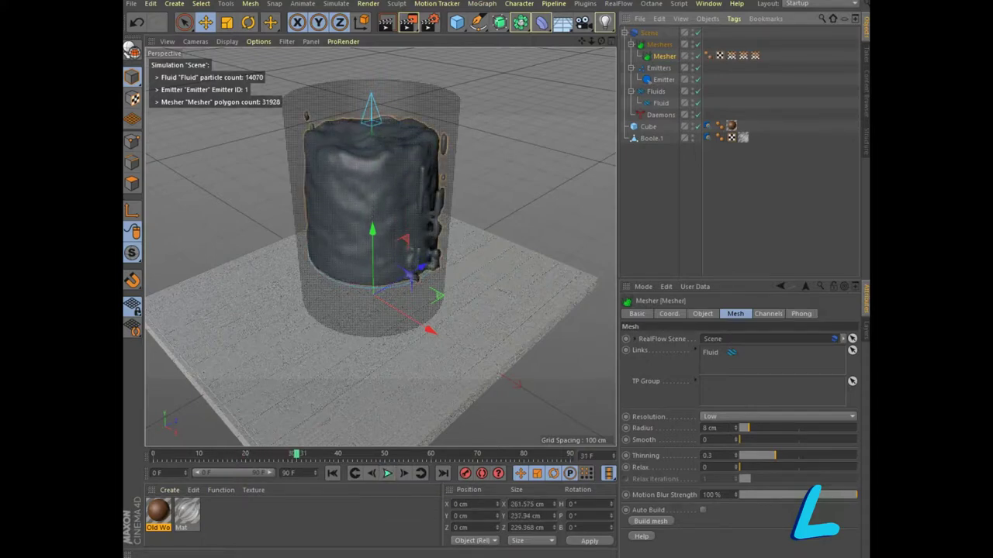
Set the Mesher's Relax to 0.1 and Thinning to 0.2, then replay to frame 57.
{"action": "left_click", "coordinate": [706, 467]}
{"action": "type", "text": ",1"}
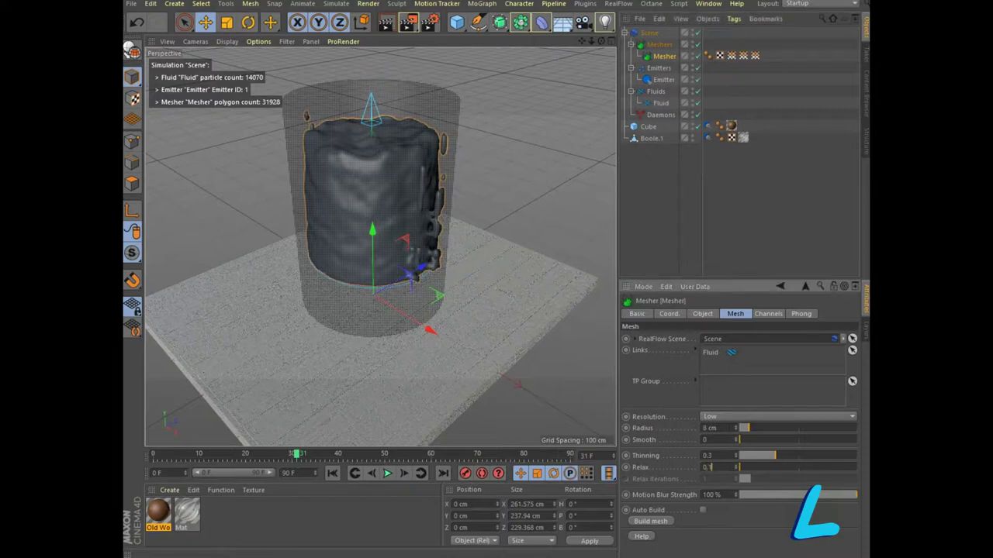
{"action": "left_click", "coordinate": [710, 455]}
{"action": "key", "text": "BackSpace"}
{"action": "type", "text": "2"}
{"action": "key", "text": "Return"}
{"action": "key", "text": "F8"}
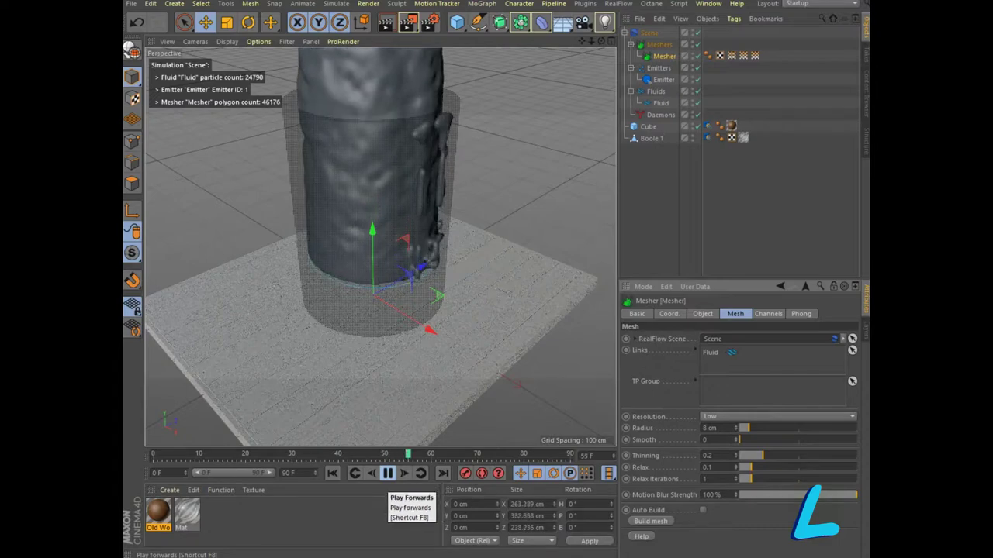
{"action": "left_click", "coordinate": [387, 473]}
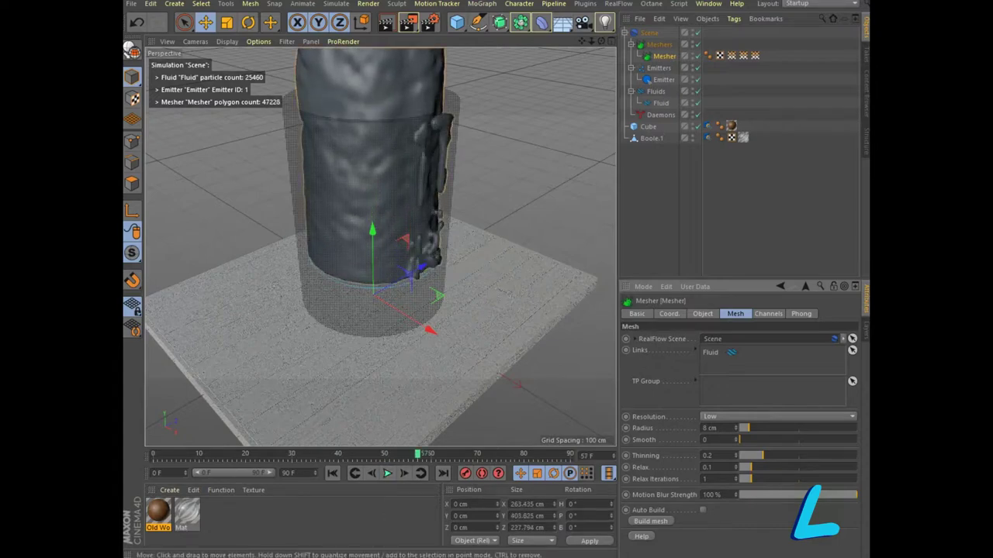
Frame the fluid mesh in the viewport and select the Mat material.
{"action": "scroll", "coordinate": [380, 246], "scroll_direction": "down", "scroll_amount": 3}
{"action": "scroll", "coordinate": [380, 247], "scroll_direction": "down", "scroll_amount": 2}
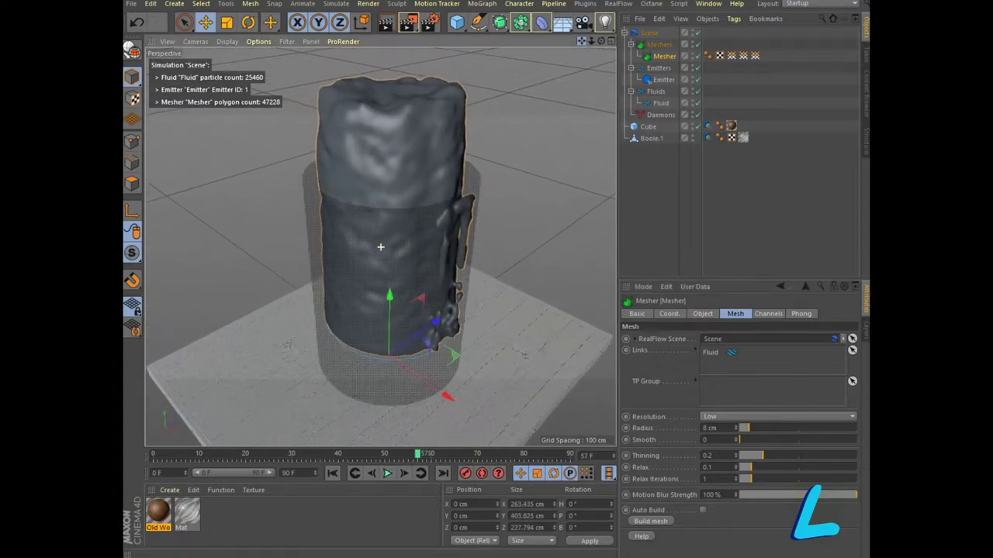
{"action": "middle_click_drag", "start_coordinate": [380, 246], "coordinate": [382, 241], "text": "alt"}
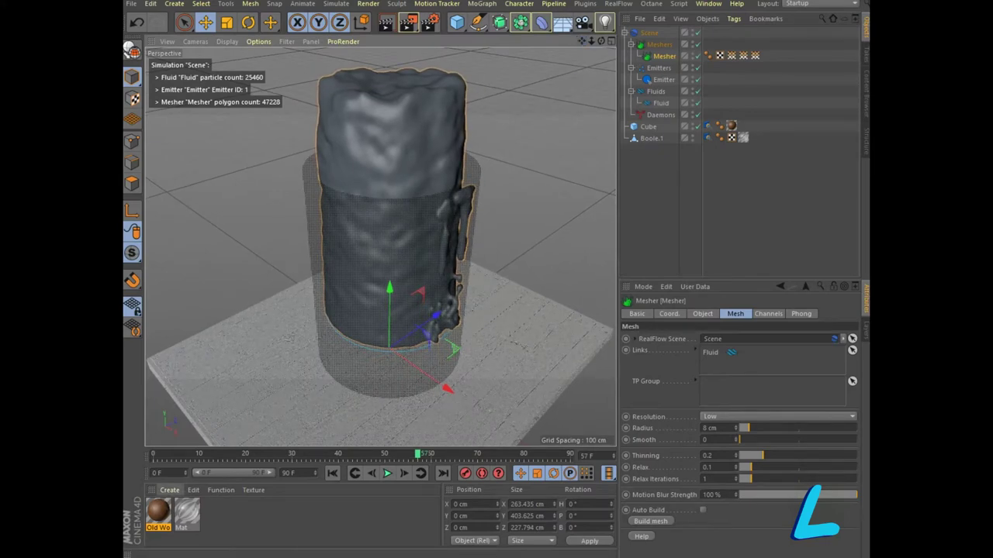
{"action": "left_click", "coordinate": [187, 513]}
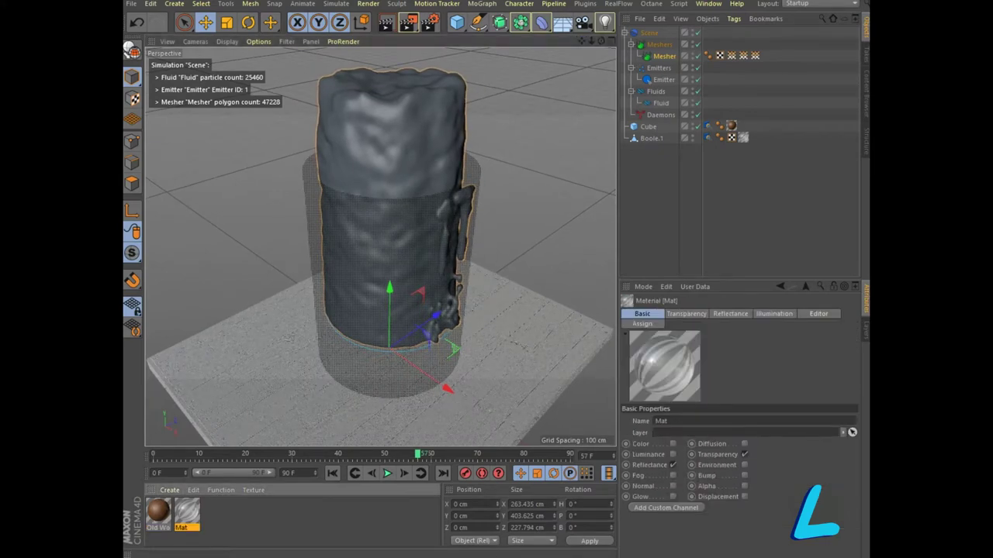
Duplicate Mat as Mat.1, give it a cyan-blue transparency colour, and apply it to the Mesher.
{"action": "key", "text": "ctrl+c"}
{"action": "key", "text": "ctrl+v"}
{"action": "double_click", "coordinate": [216, 513]}
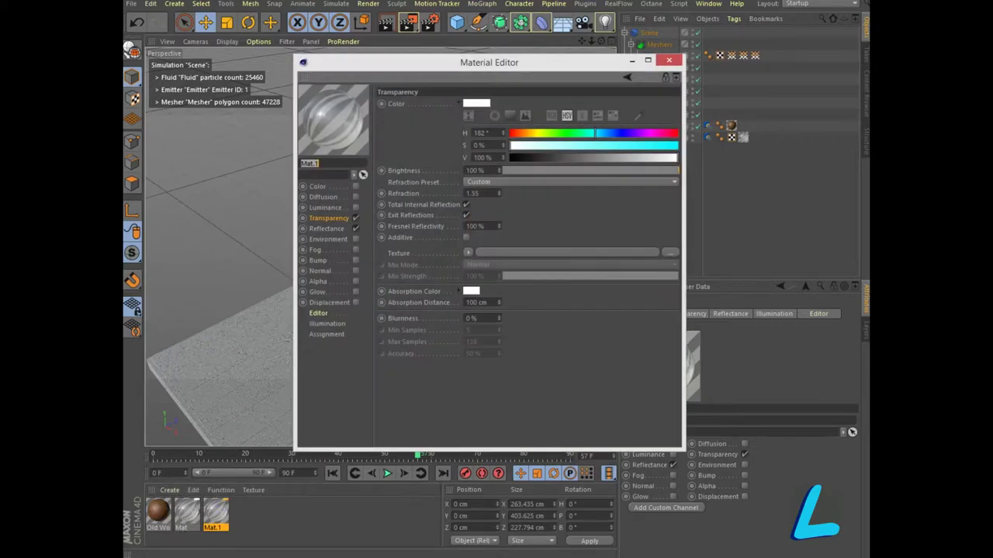
{"action": "left_click", "coordinate": [599, 133]}
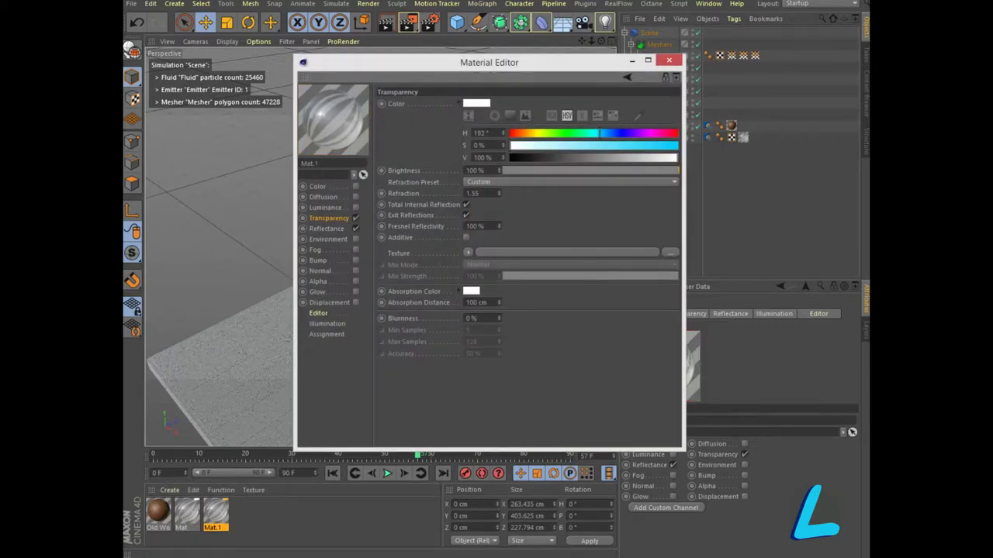
{"action": "left_click_drag", "start_coordinate": [512, 145], "coordinate": [627, 145]}
{"action": "left_click", "coordinate": [669, 59]}
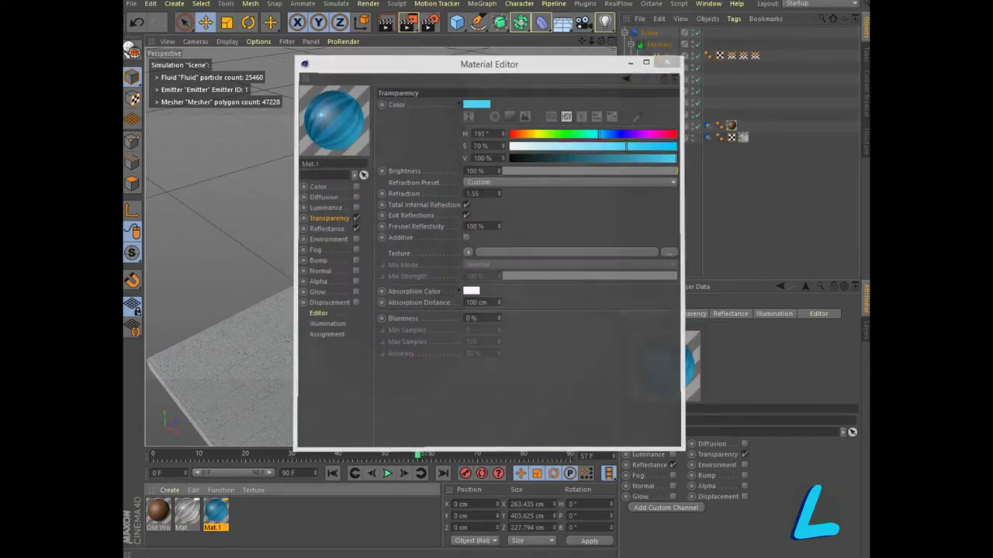
{"action": "left_click_drag", "start_coordinate": [216, 514], "coordinate": [392, 194]}
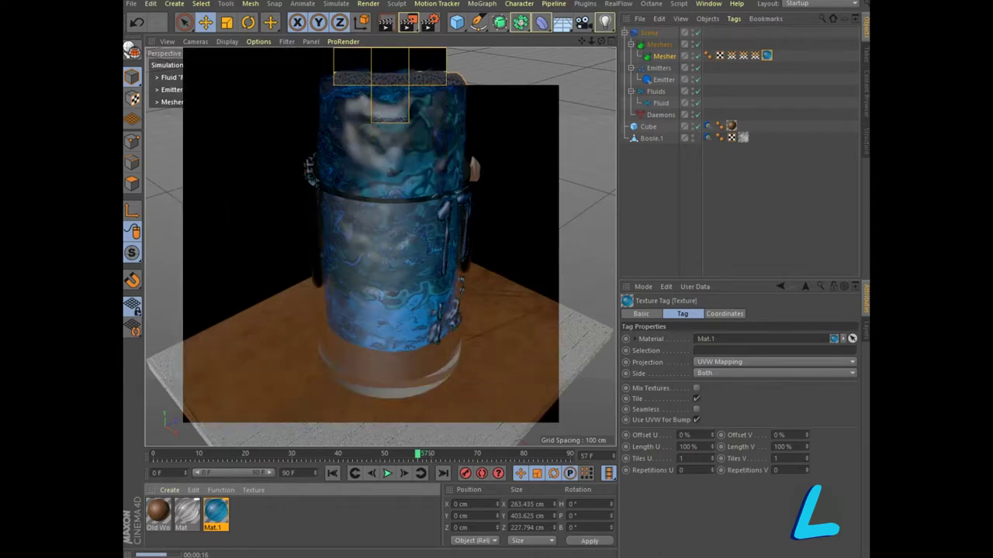
Replay to frame 75, then shrink the emitter to 198.75 cm wide and 214.8 cm deep.
{"action": "left_click", "coordinate": [387, 473]}
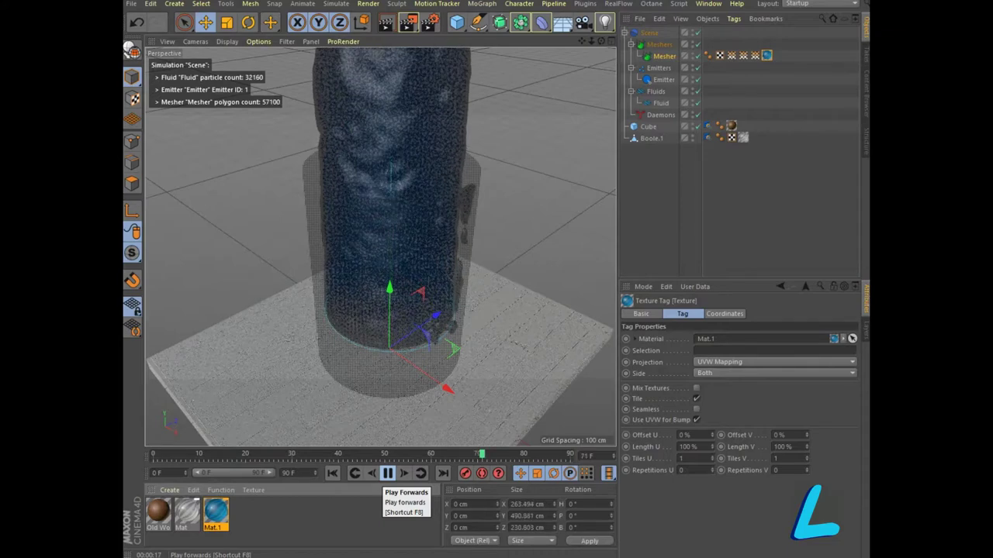
{"action": "left_click", "coordinate": [387, 473]}
{"action": "left_click", "coordinate": [663, 79]}
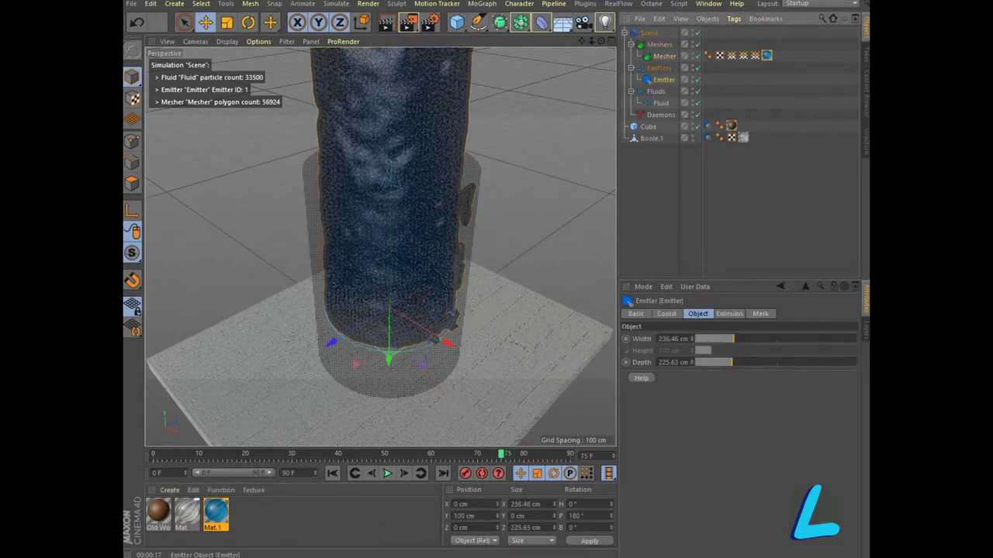
{"action": "left_click_drag", "start_coordinate": [691, 362], "coordinate": [692, 372]}
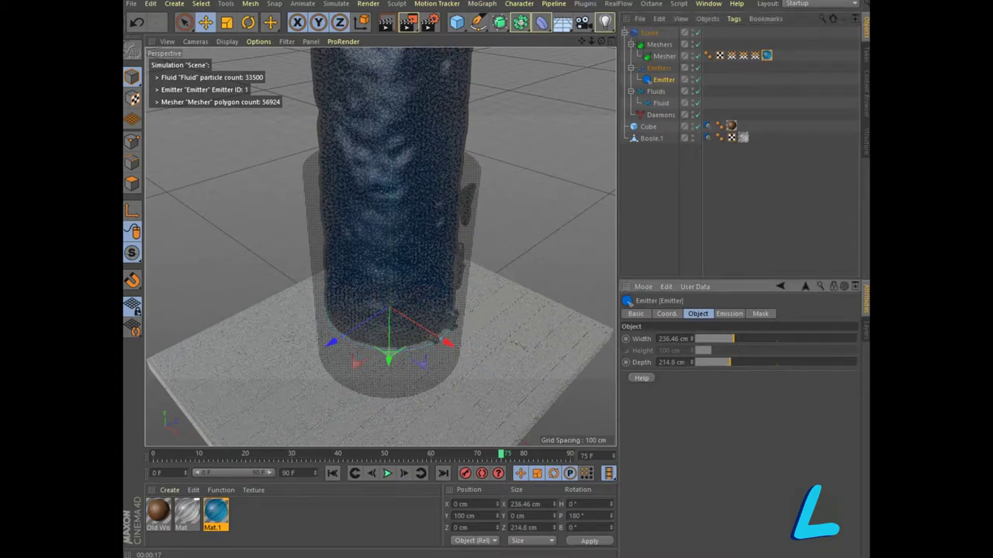
{"action": "left_click_drag", "start_coordinate": [733, 339], "coordinate": [727, 338]}
Select the Fluid object and play the simulation to about frame 40.
{"action": "left_click", "coordinate": [660, 102]}
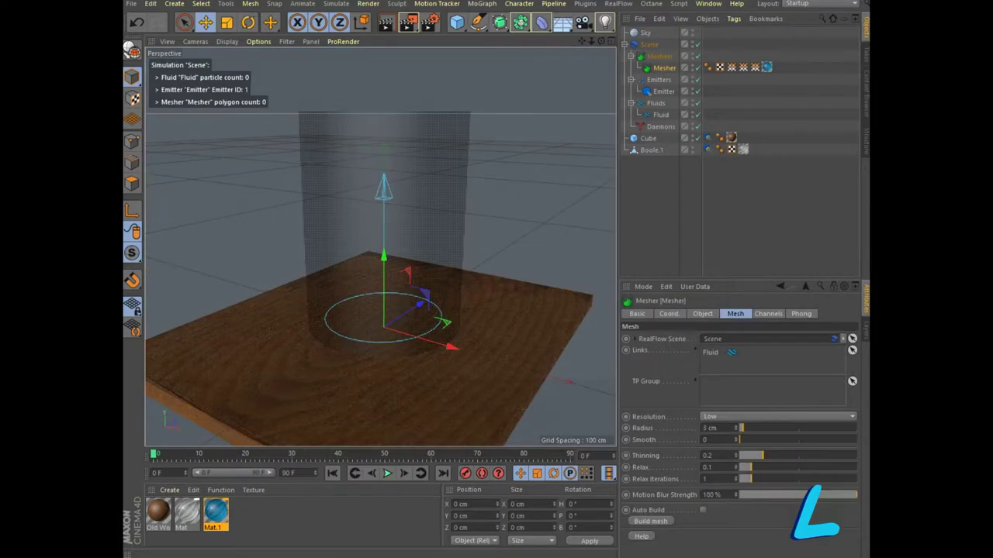
{"action": "key", "text": "F8"}
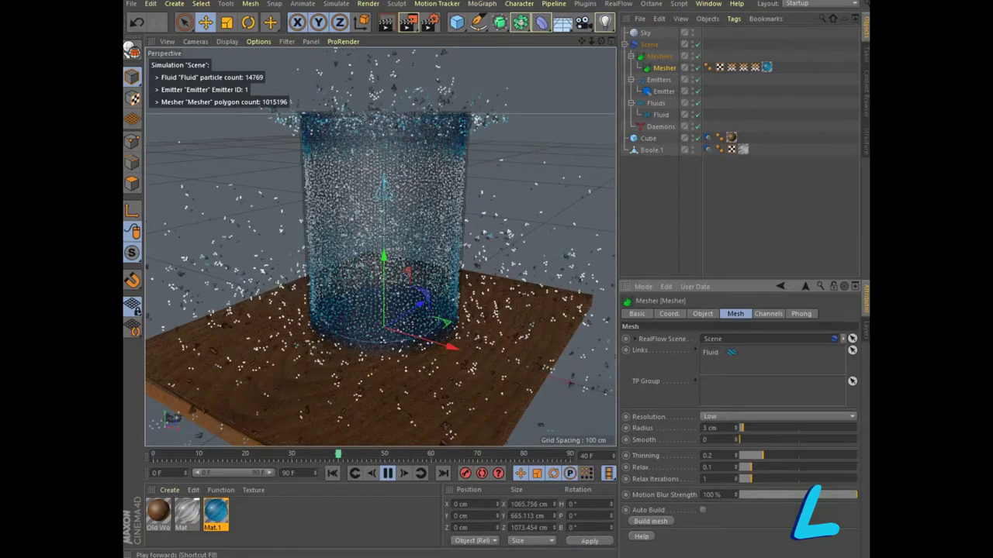
Stop at frame 41, inspect the cup's RF Collider tag, and rewind to frame 0.
{"action": "left_click", "coordinate": [387, 474]}
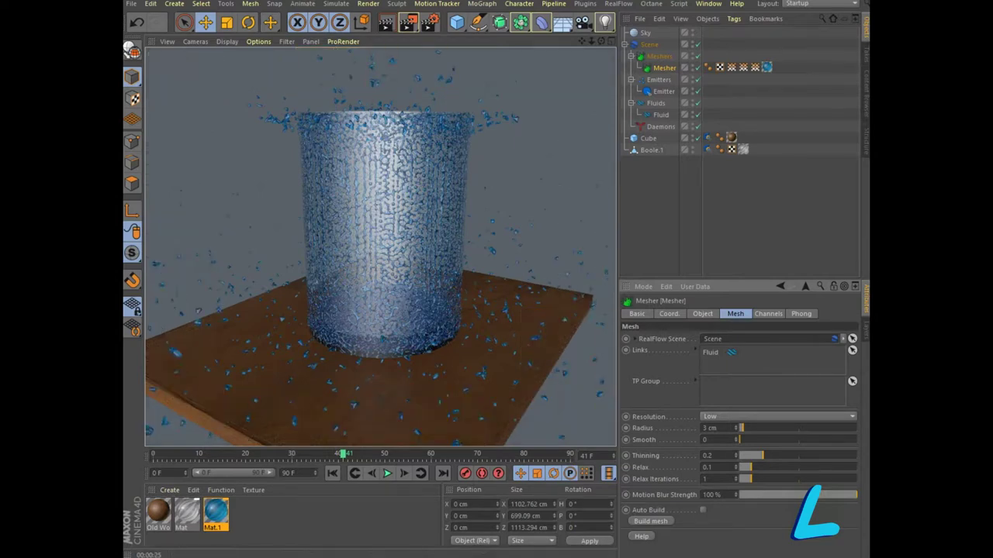
{"action": "left_click", "coordinate": [707, 148]}
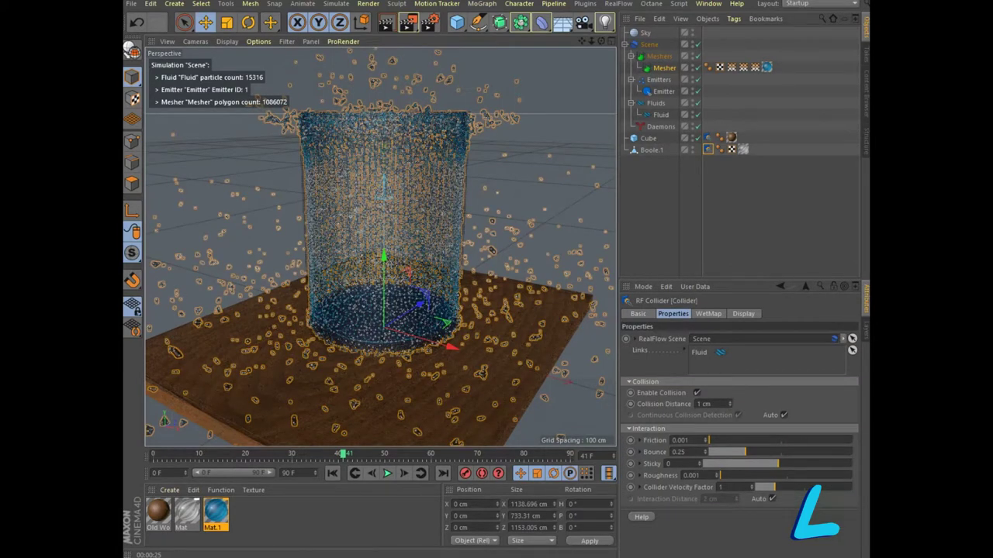
{"action": "key", "text": "shift+f"}
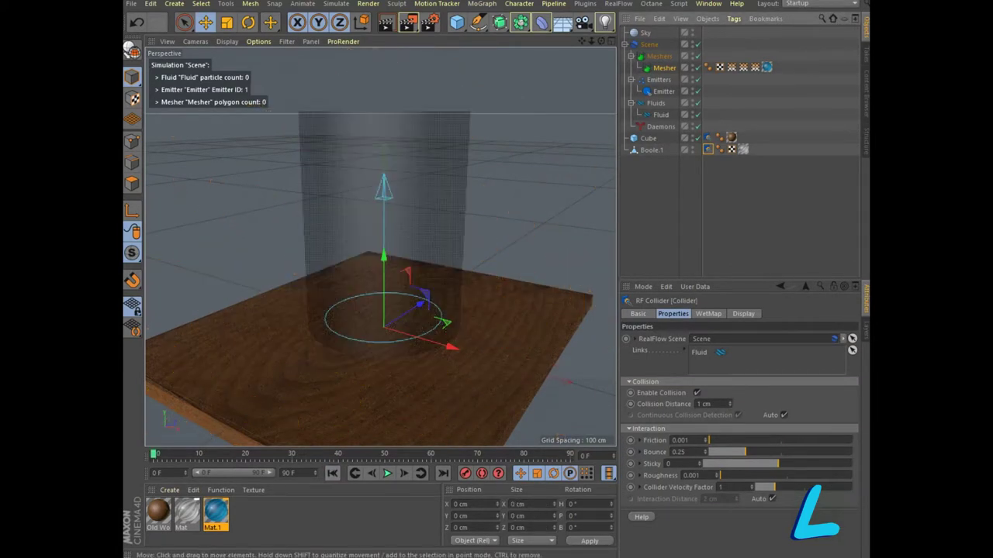
Raise the emitter to about 447 cm with 0° pitch, then play to frame 30.
{"action": "left_click", "coordinate": [663, 91]}
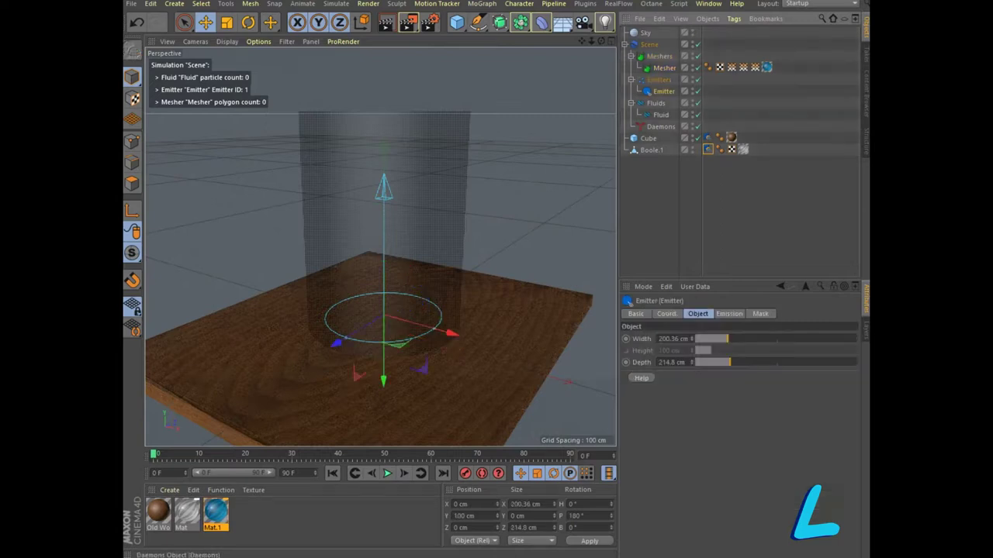
{"action": "left_click_drag", "start_coordinate": [383, 255], "coordinate": [382, 54]}
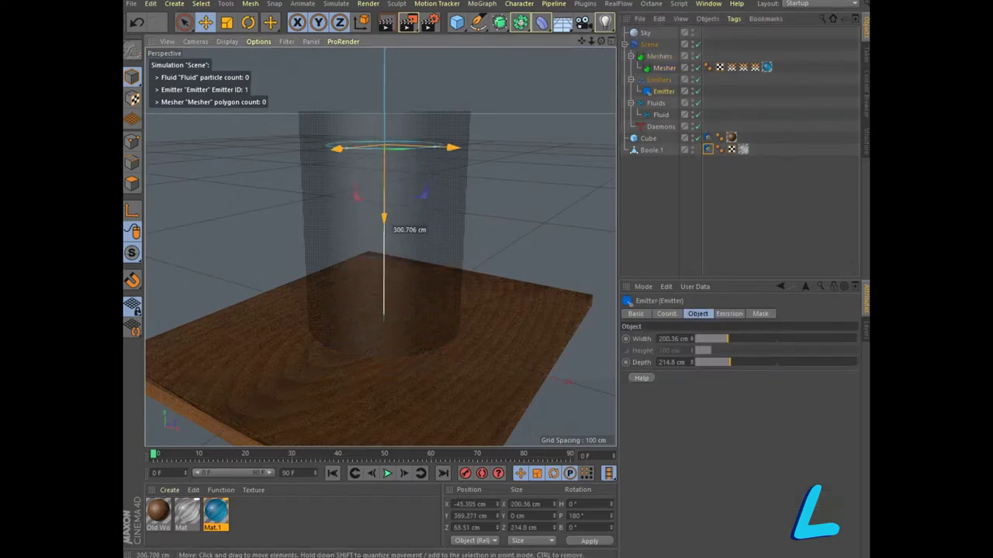
{"action": "left_click_drag", "start_coordinate": [381, 54], "coordinate": [382, 62]}
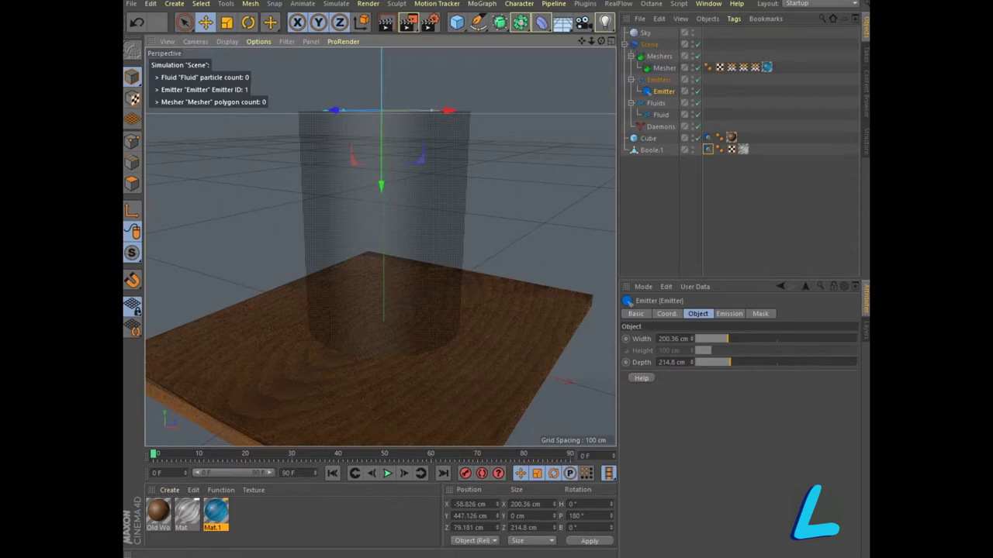
{"action": "left_click", "coordinate": [667, 313]}
{"action": "left_click", "coordinate": [797, 351]}
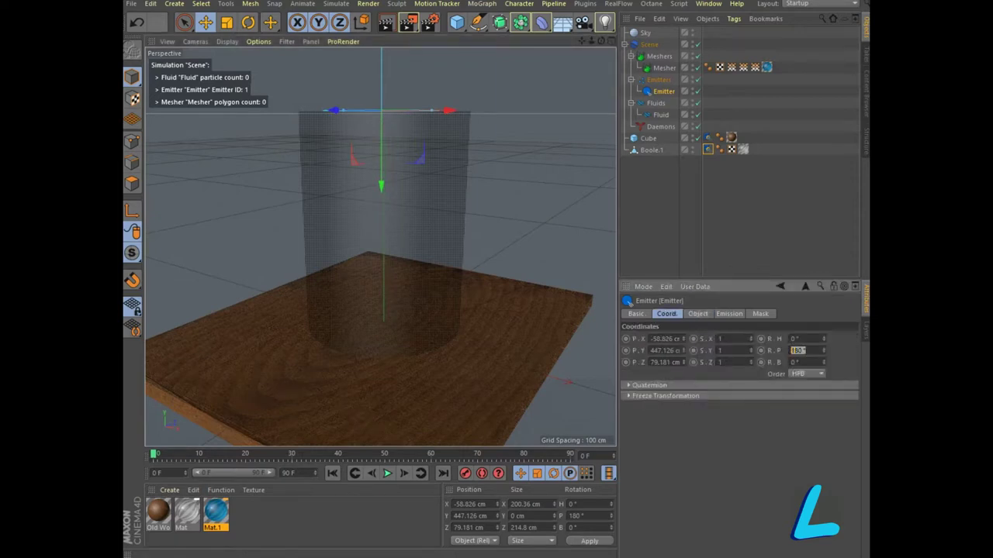
{"action": "type", "text": "0"}
{"action": "key", "text": "Return"}
{"action": "left_click", "coordinate": [387, 473]}
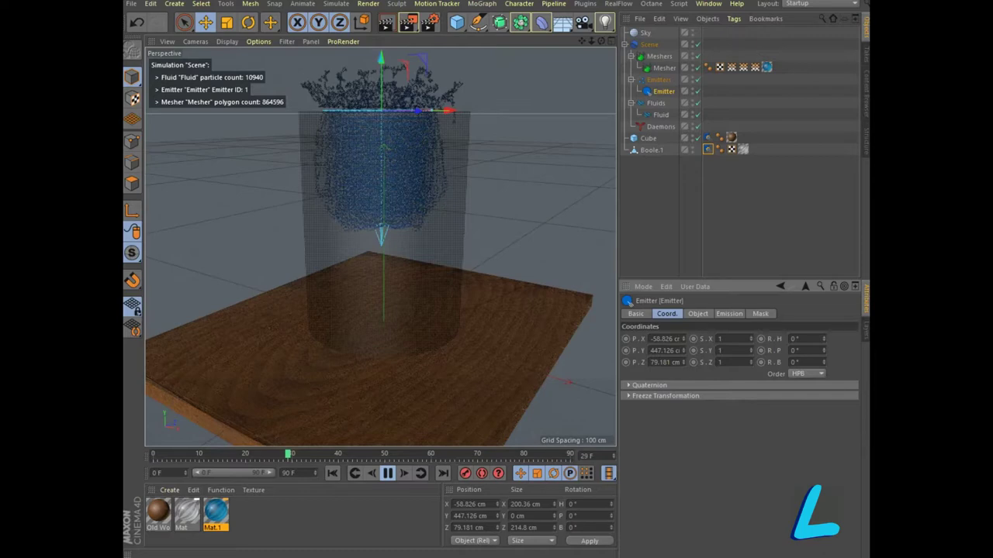
{"action": "key", "text": "F8"}
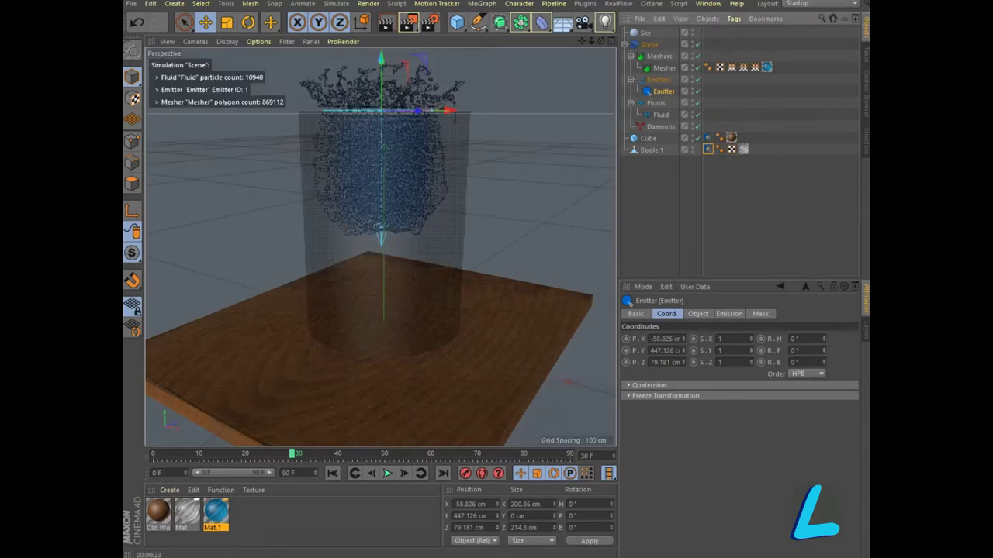
Show the emitter's Object settings with its width and depth.
{"action": "left_click", "coordinate": [697, 313]}
Widen the emitter to 290.61 cm and set the Mesher radius to 6 cm.
{"action": "left_click_drag", "start_coordinate": [727, 339], "coordinate": [742, 339]}
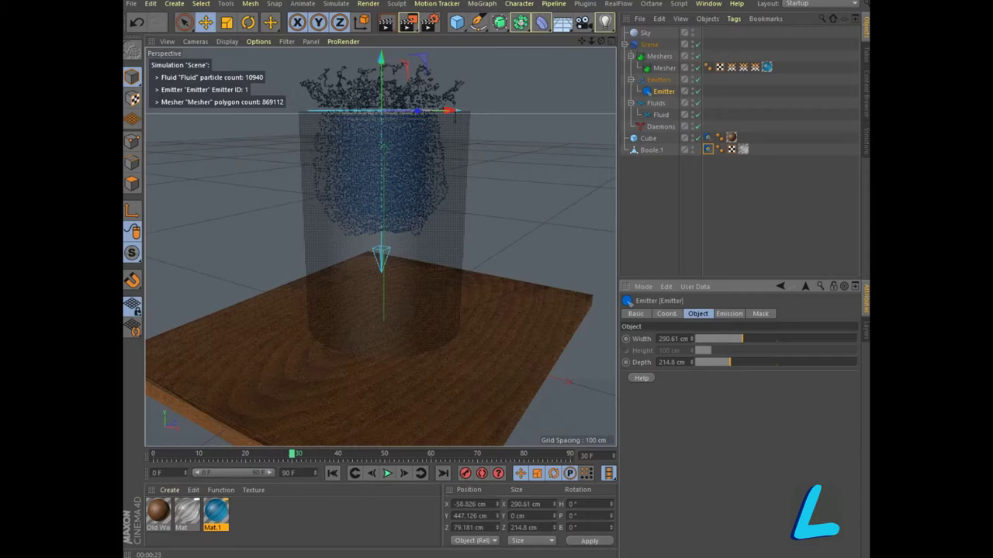
{"action": "left_click", "coordinate": [664, 67]}
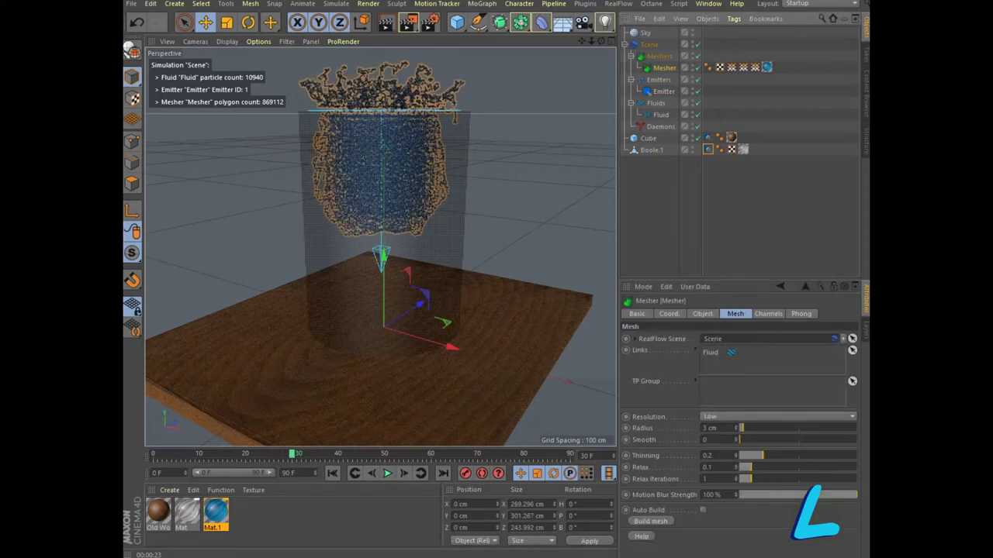
{"action": "left_click", "coordinate": [735, 425]}
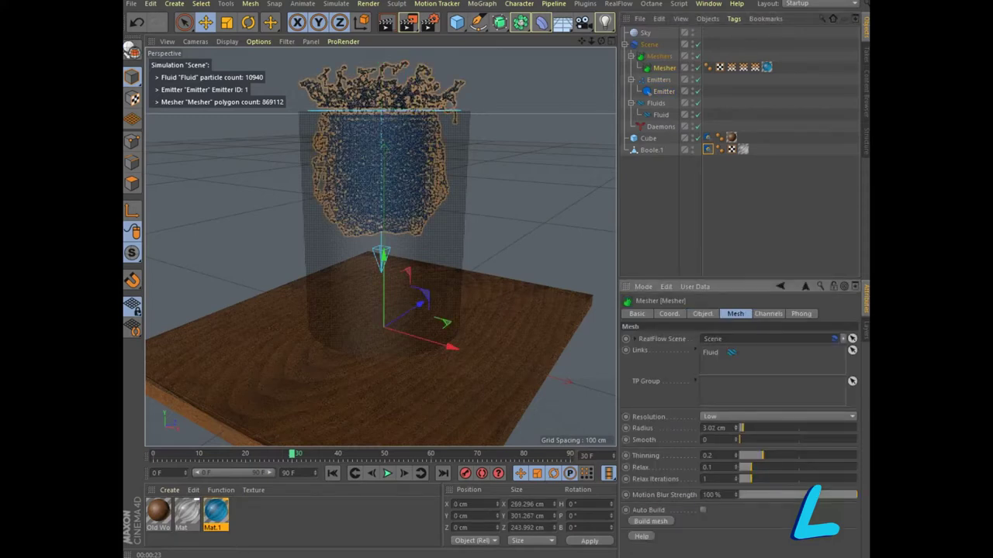
{"action": "left_click", "coordinate": [713, 428]}
{"action": "type", "text": "6"}
{"action": "key", "text": "Return"}
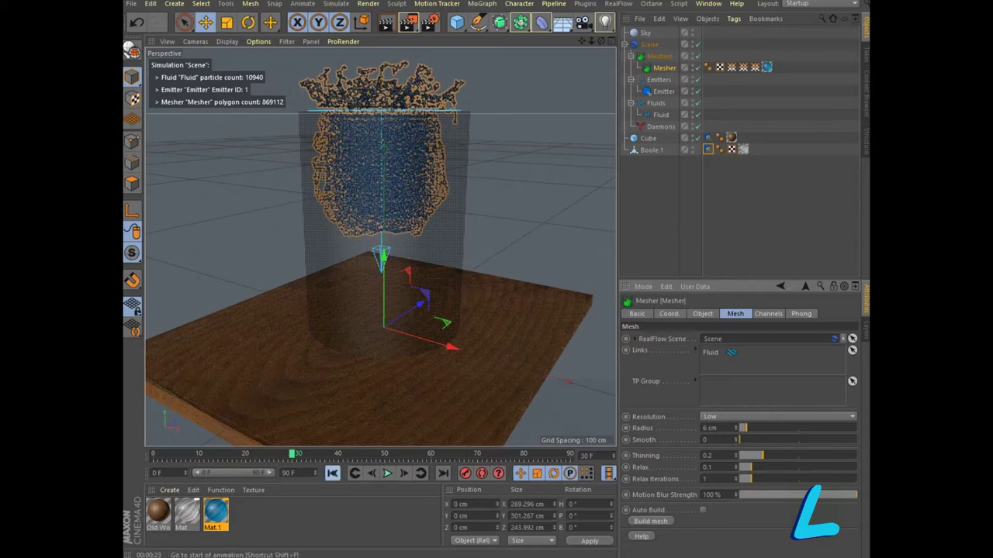
Replay from the start to frame 16, narrow the emitter to 218.41 cm, and resume playback.
{"action": "left_click", "coordinate": [333, 474]}
{"action": "left_click", "coordinate": [387, 474]}
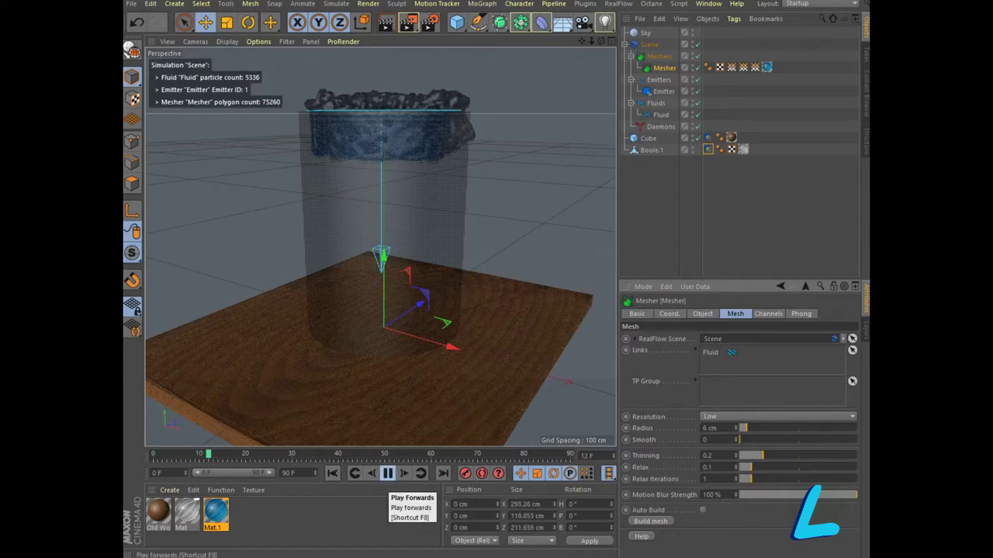
{"action": "left_click", "coordinate": [387, 473]}
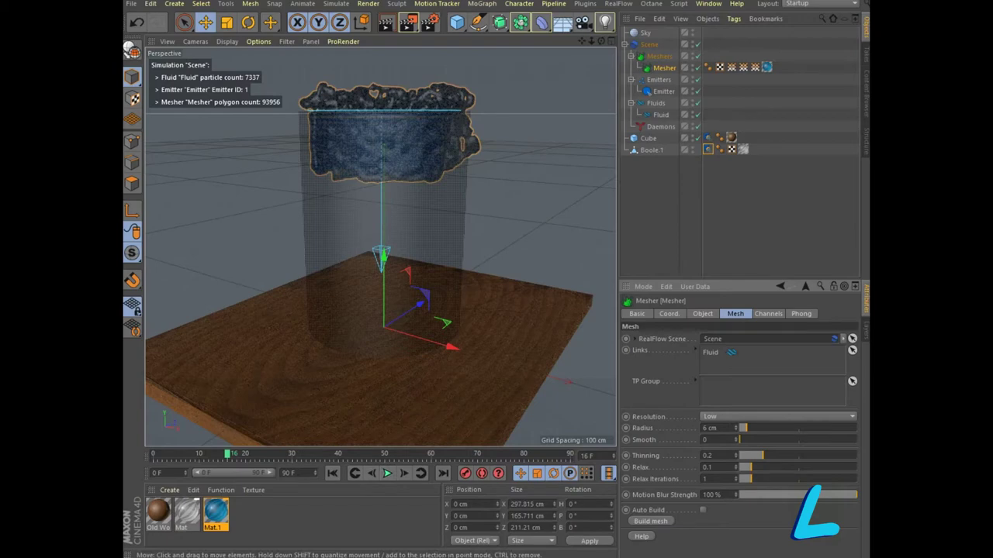
{"action": "left_click", "coordinate": [663, 90]}
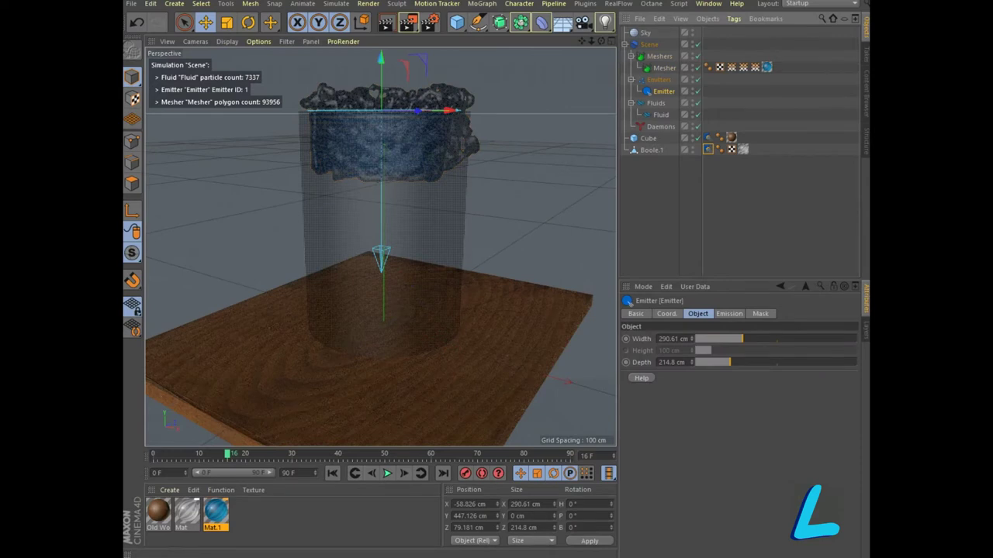
{"action": "left_click_drag", "start_coordinate": [693, 339], "coordinate": [693, 364]}
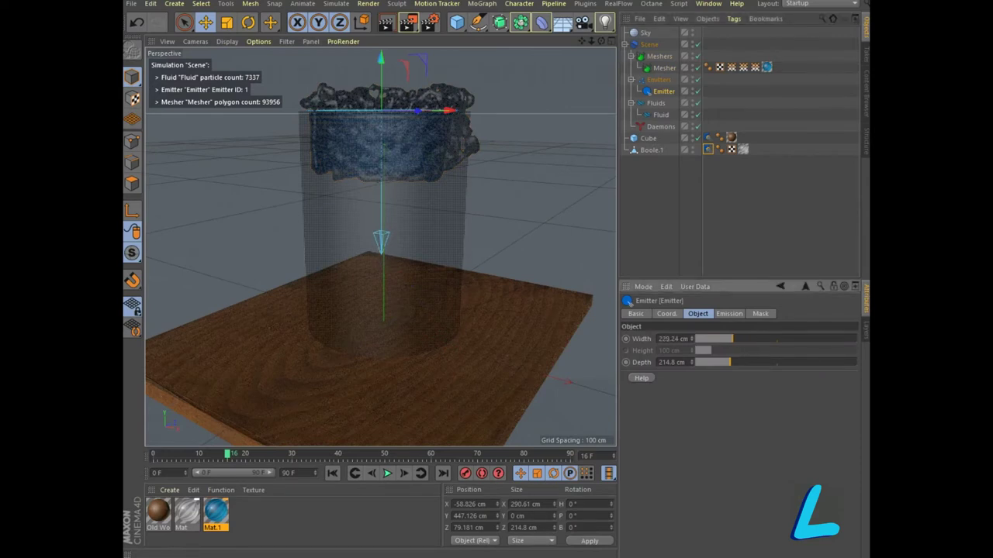
{"action": "left_click", "coordinate": [387, 473]}
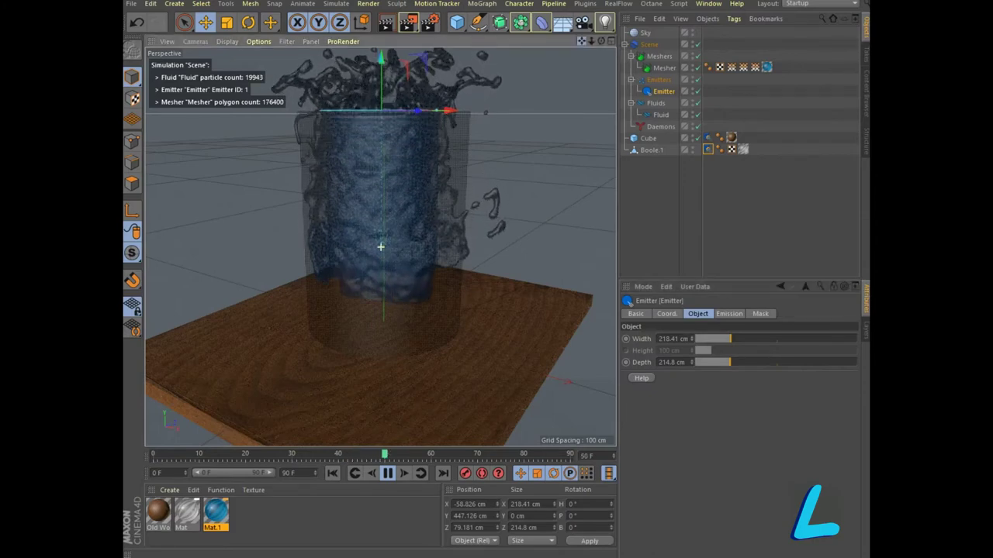
Reframe the view, stop playback at frame 73, and render a viewport preview.
{"action": "left_click_drag", "start_coordinate": [380, 246], "coordinate": [387, 232], "text": "alt"}
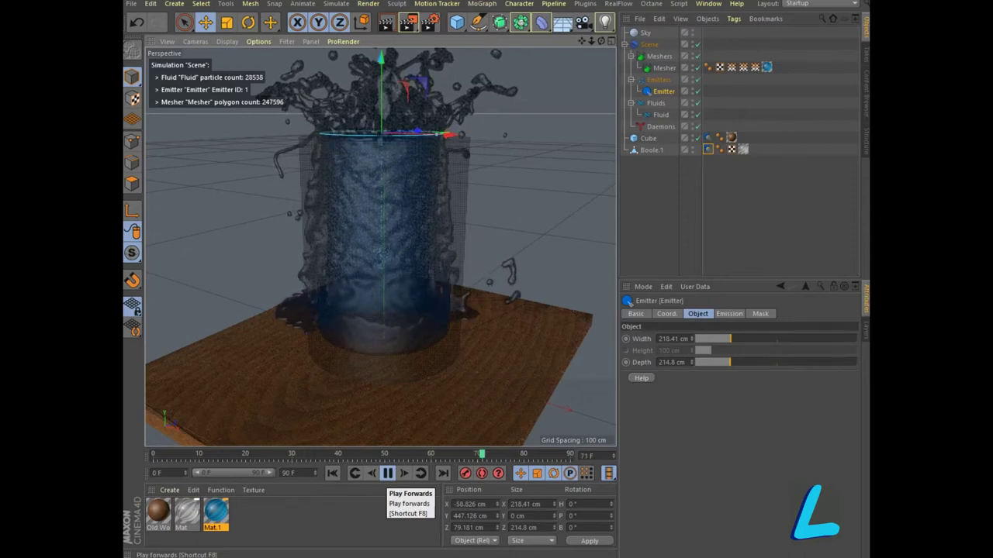
{"action": "left_click", "coordinate": [388, 473]}
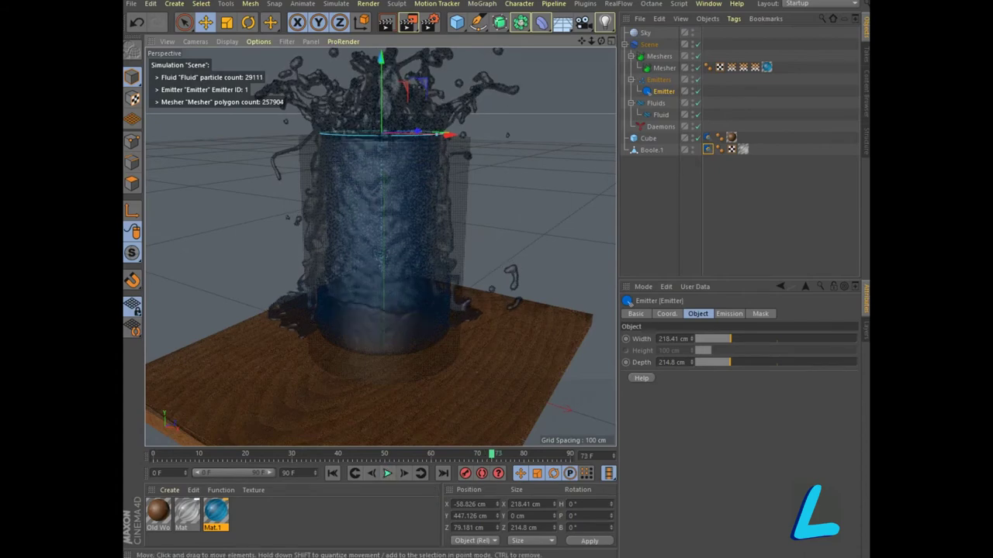
{"action": "left_click", "coordinate": [386, 22]}
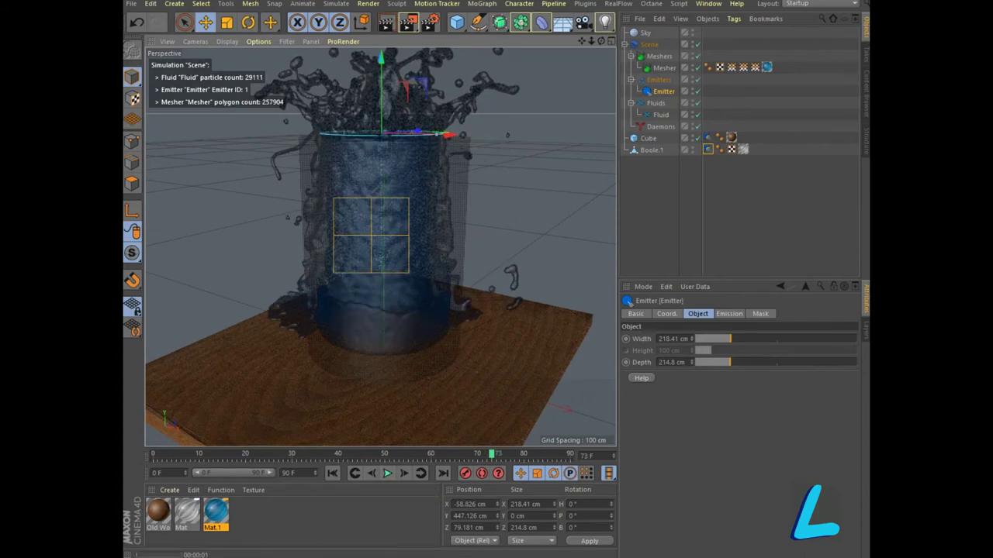